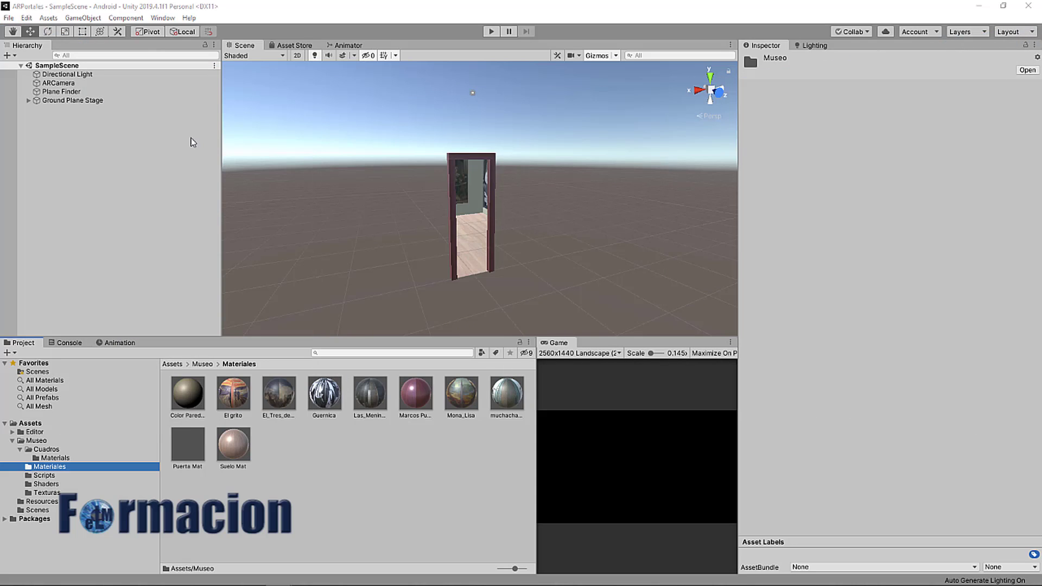
# Save the current museum scene as PortalMuseo inside the Assets/Scenes folder.
pyautogui.click(473, 264)
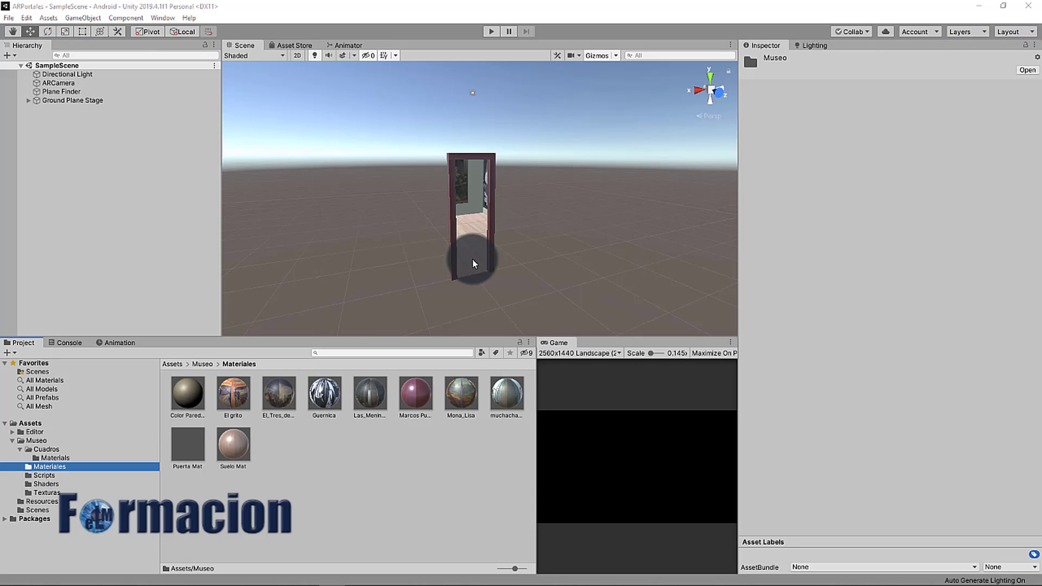
pyautogui.click(9, 17)
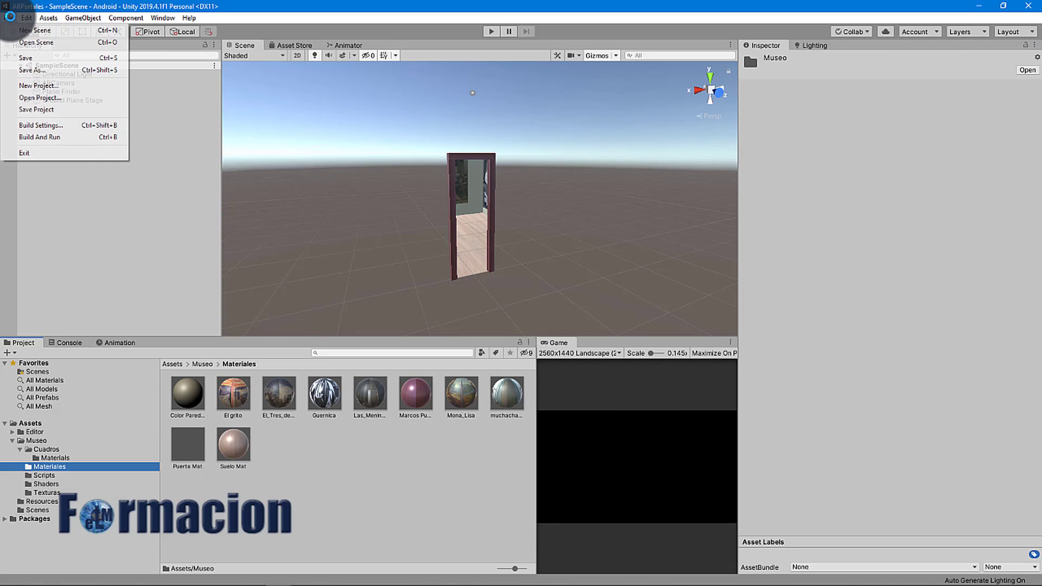
pyautogui.click(32, 71)
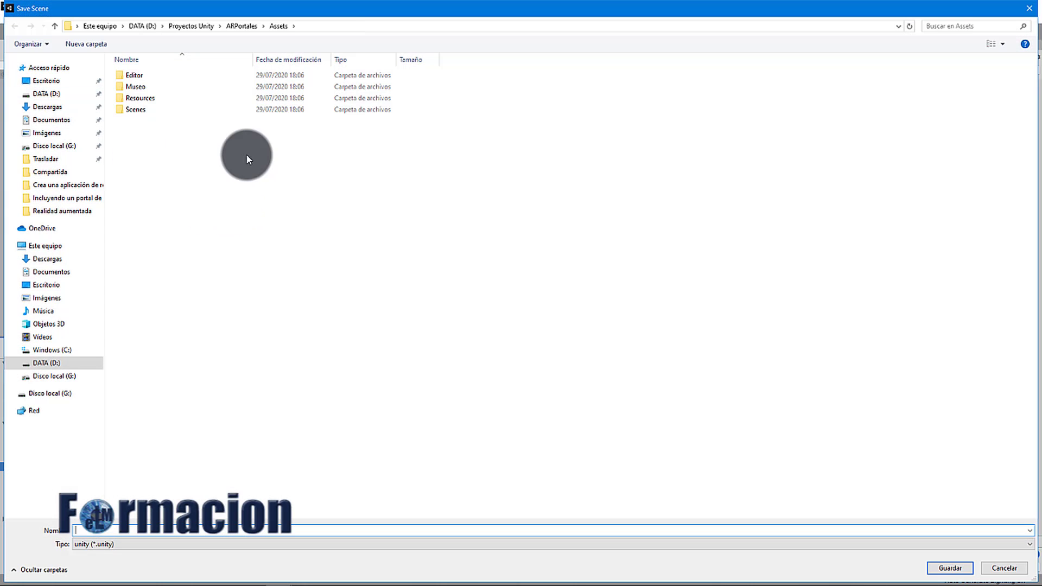
pyautogui.doubleClick(147, 112)
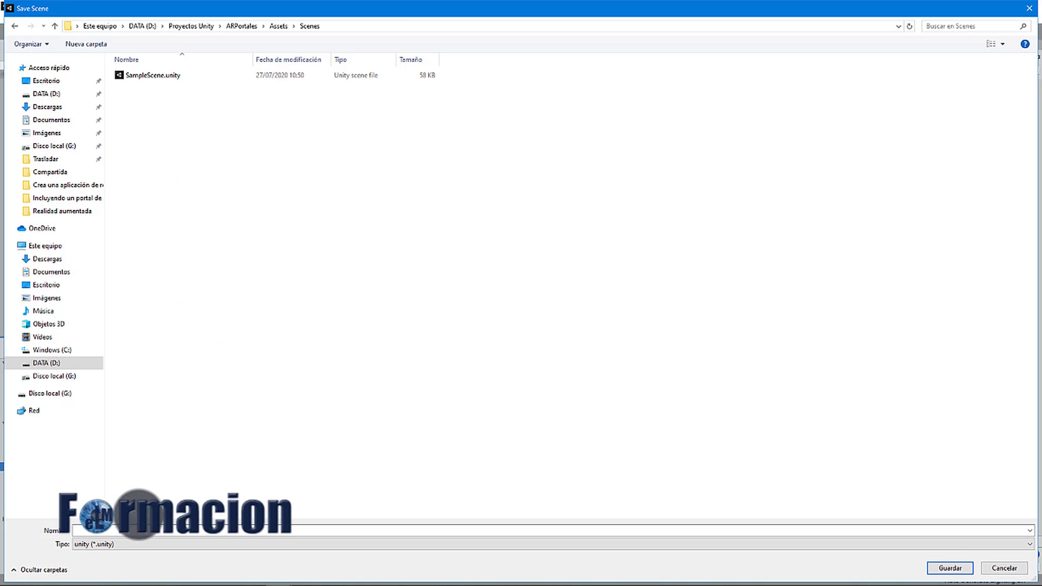
pyautogui.click(101, 529)
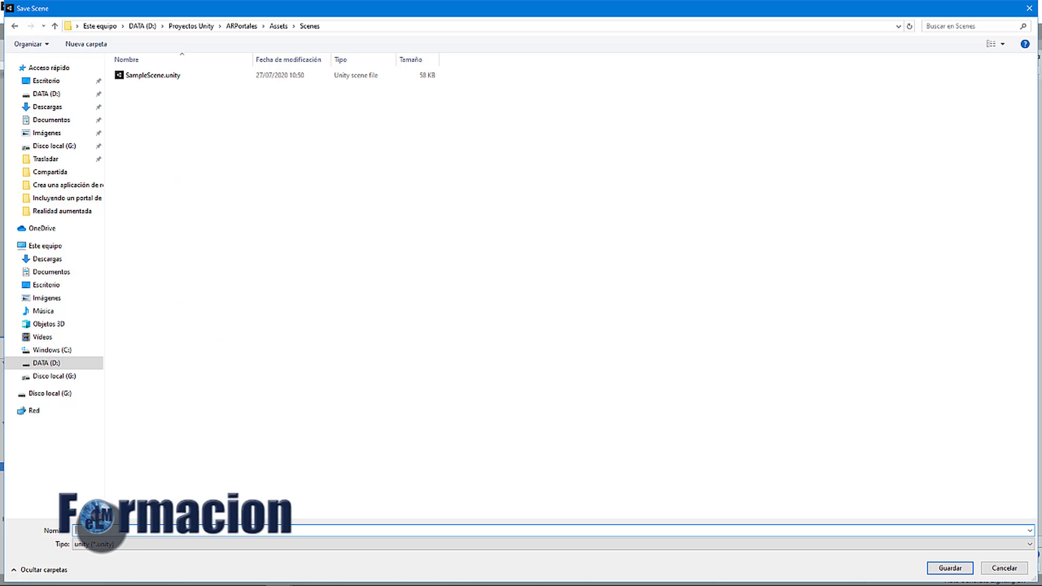
pyautogui.write('PortalMuseo')
pyautogui.press('Return')
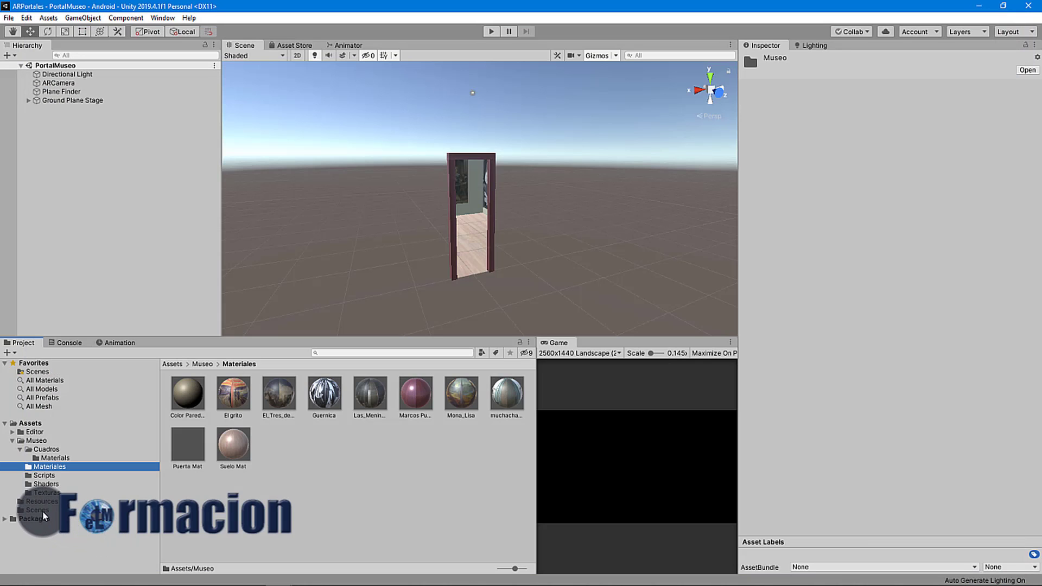
# Create a new scene asset called Portal360 in the Scenes folder and open it.
pyautogui.click(39, 510)
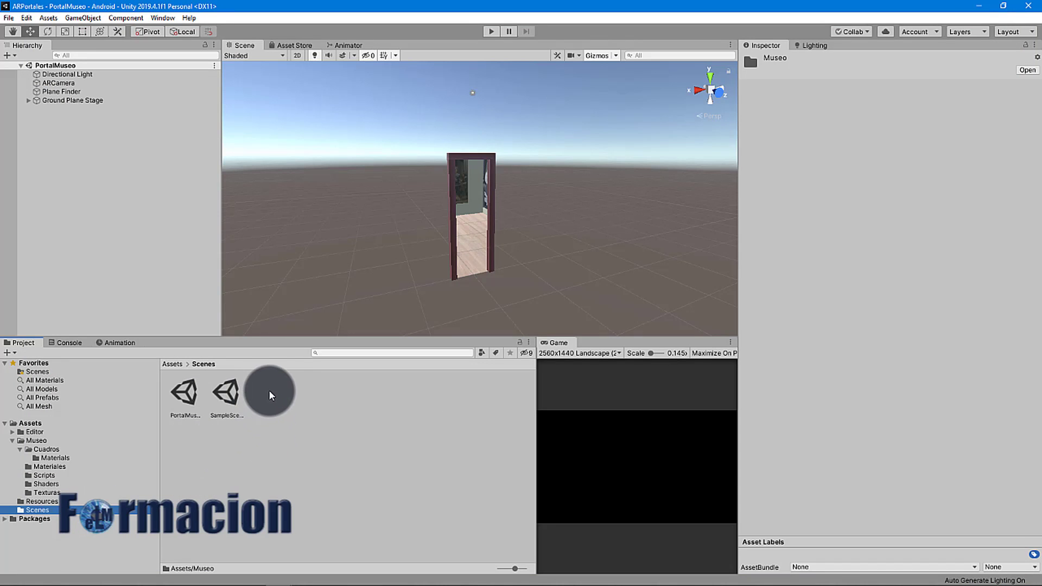
pyautogui.rightClick(284, 395)
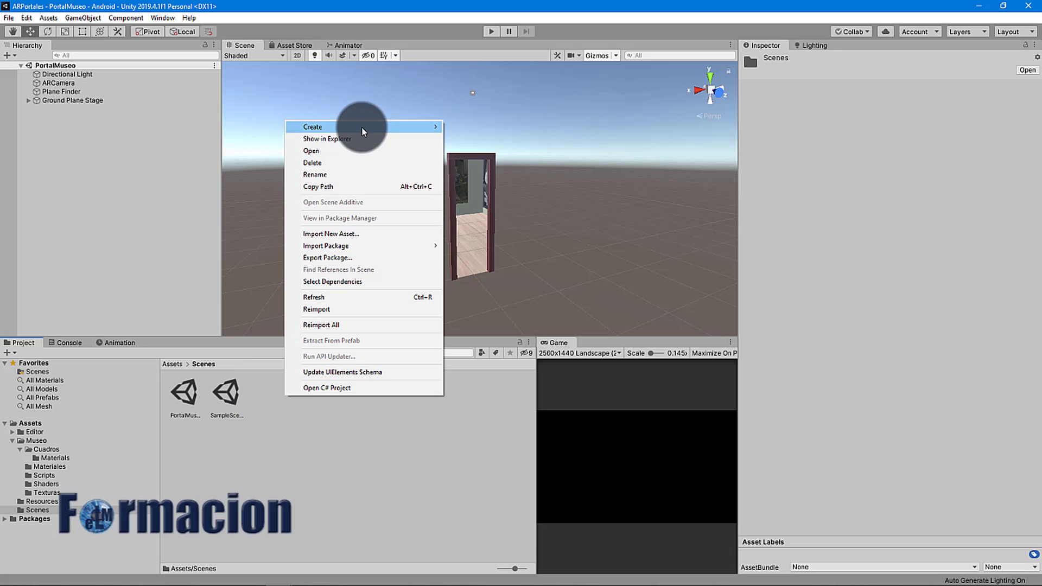
pyautogui.moveTo(363, 132)
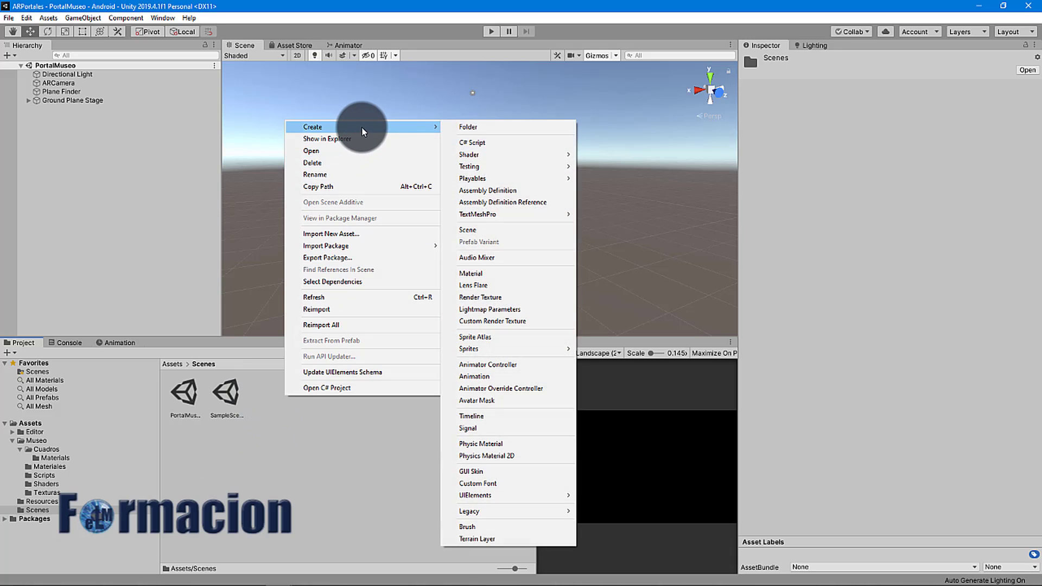
pyautogui.click(496, 235)
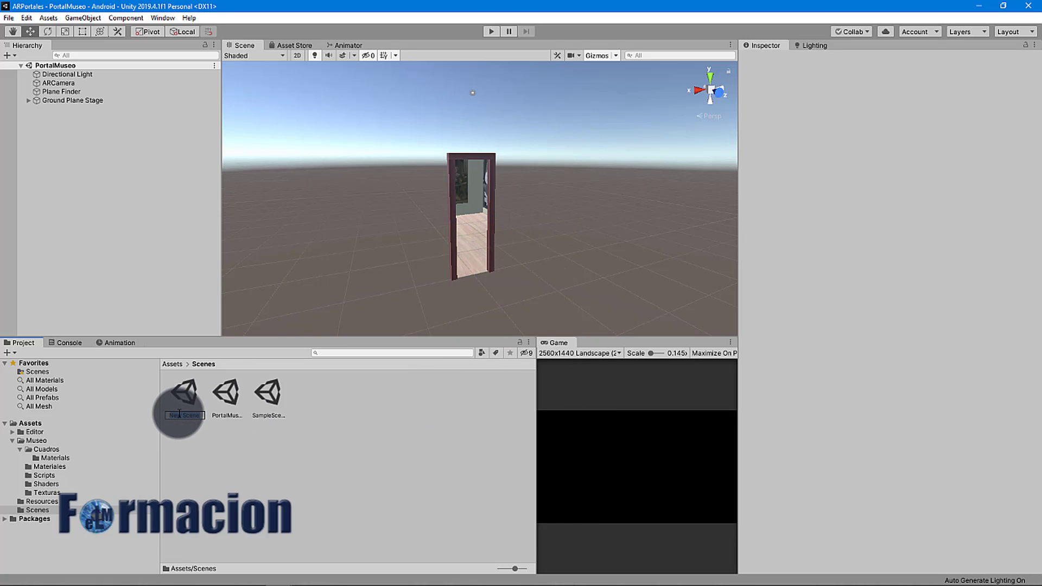
pyautogui.write('Portal360')
pyautogui.press('Return')
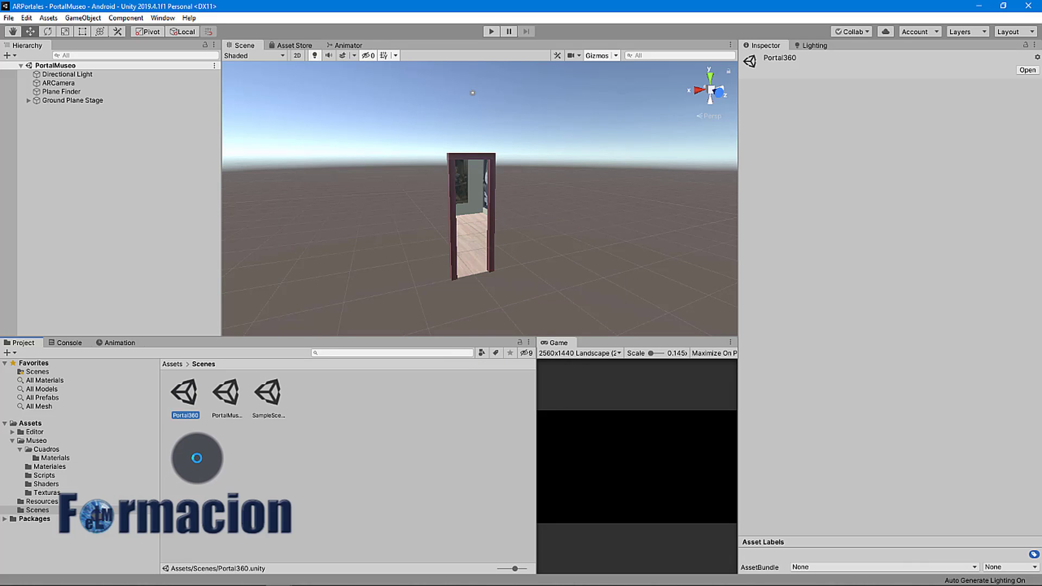
pyautogui.doubleClick(184, 393)
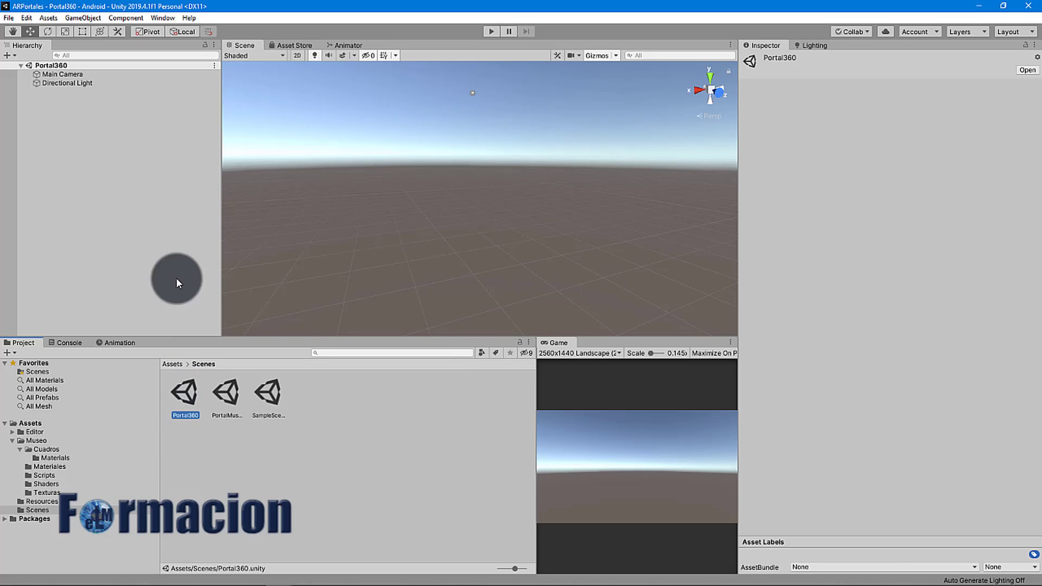
# Replace the default Main Camera with a Vuforia ARCamera.
pyautogui.click(93, 75)
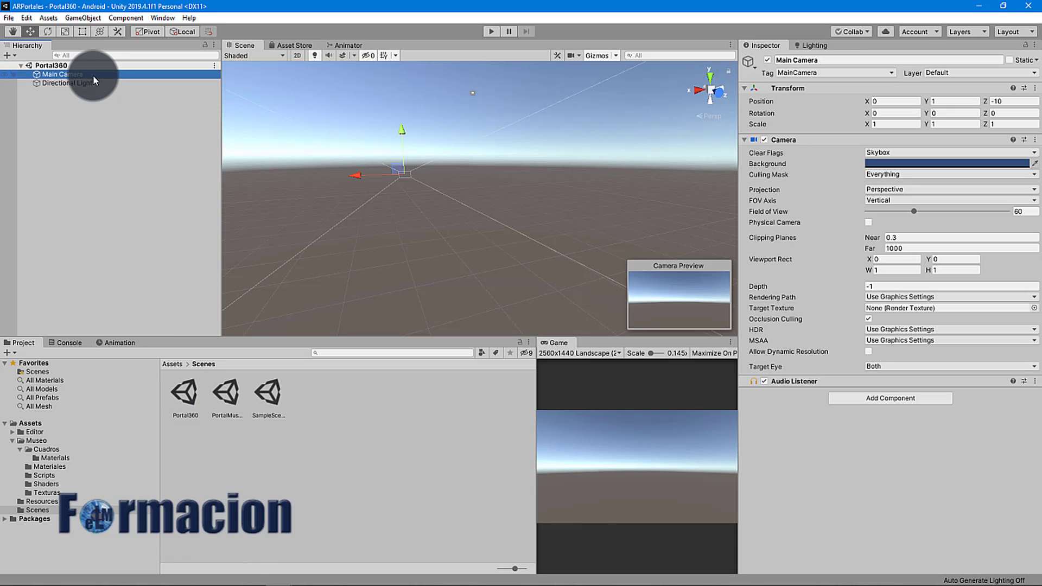
pyautogui.press('Delete')
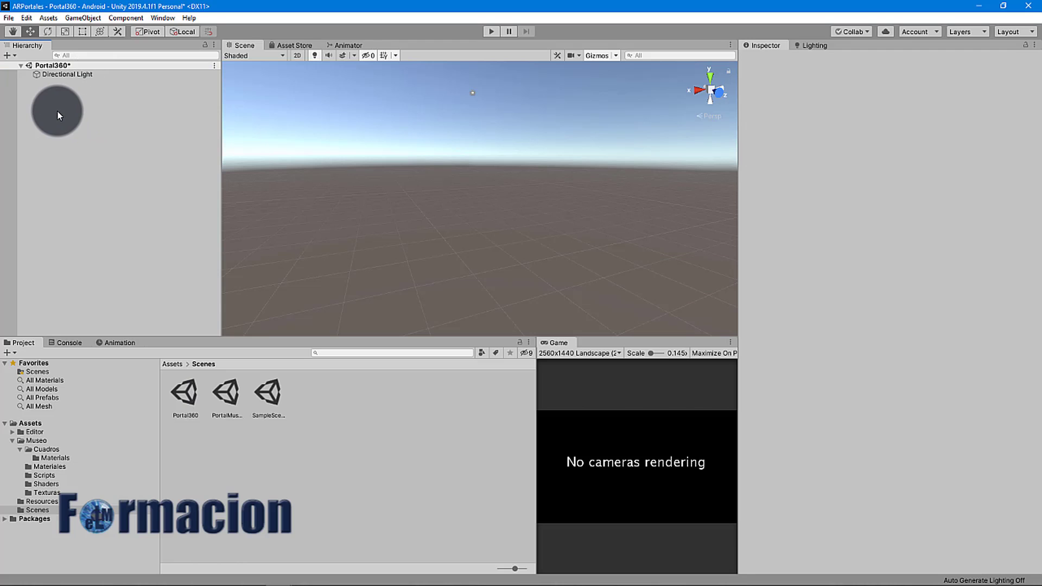
pyautogui.rightClick(60, 115)
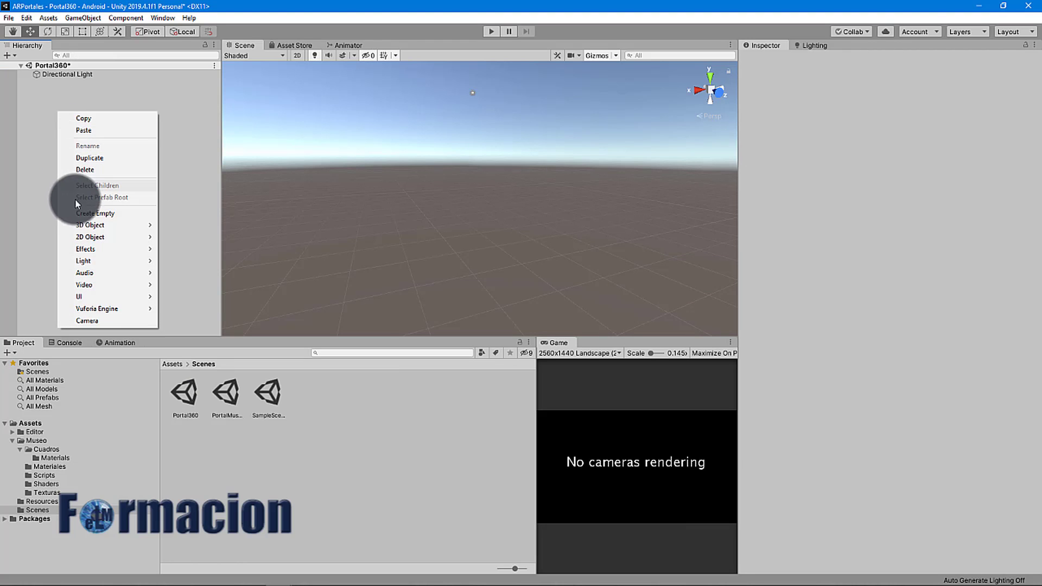
pyautogui.moveTo(154, 307)
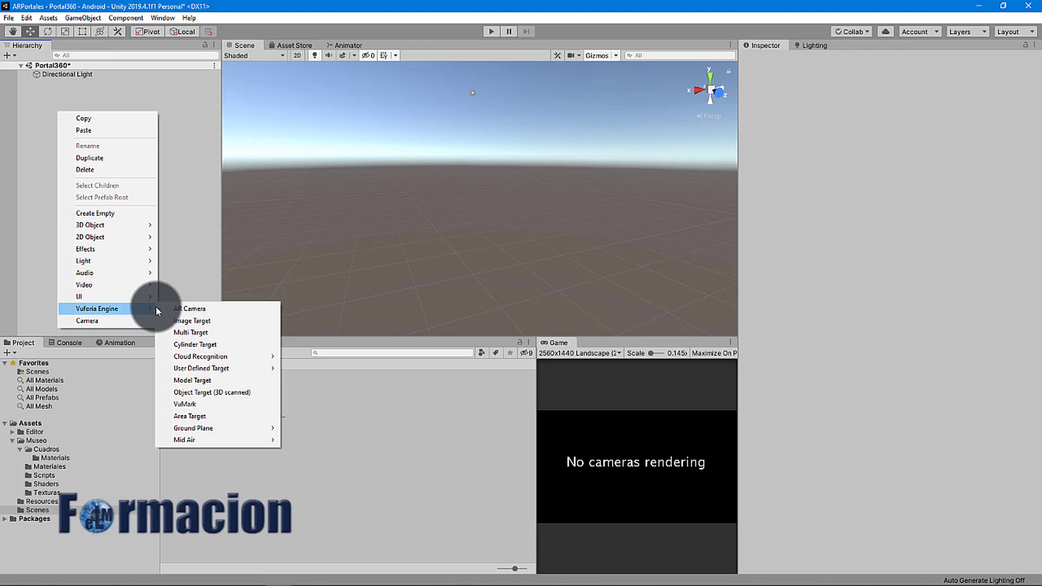
pyautogui.click(194, 308)
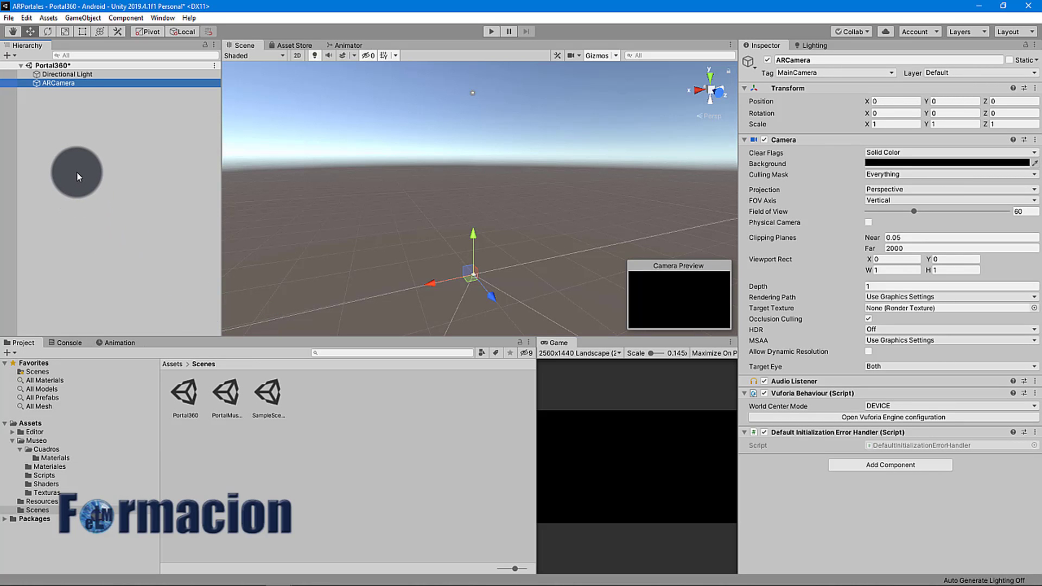
# Add a Vuforia Ground Plane Plane Finder and a Ground Plane Stage to the scene.
pyautogui.rightClick(40, 121)
pyautogui.moveTo(110, 315)
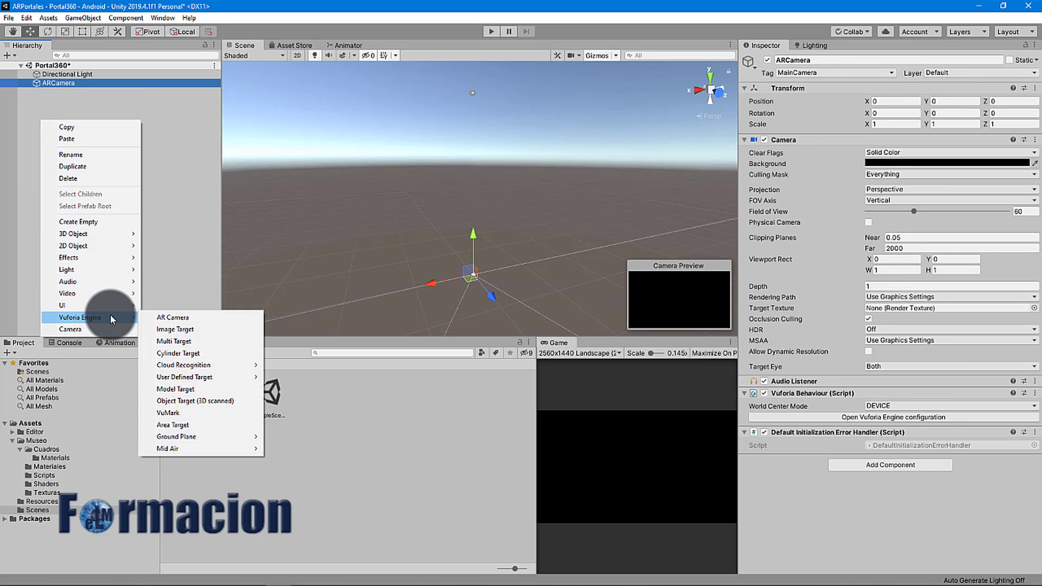
pyautogui.moveTo(234, 438)
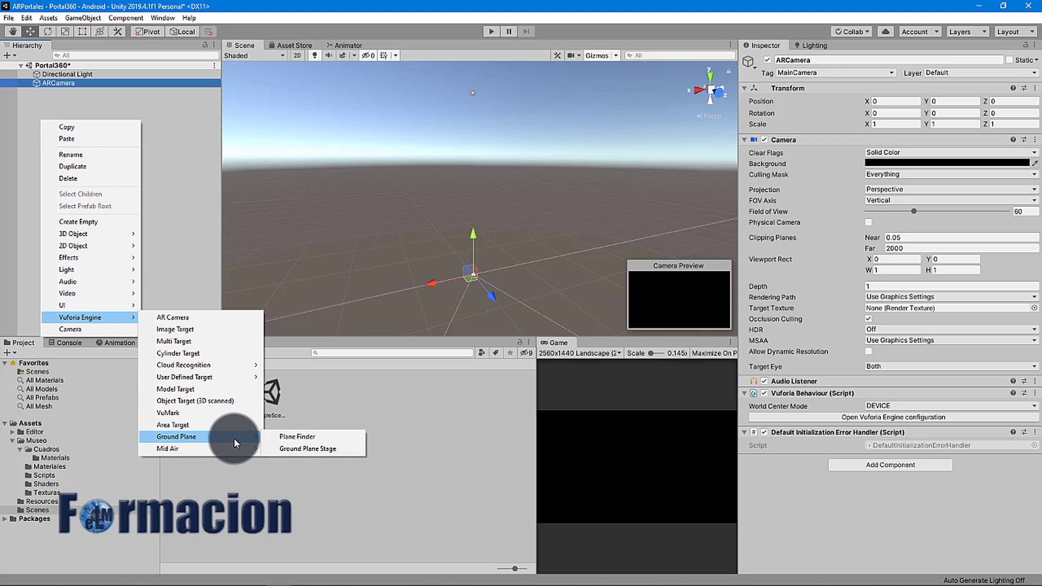
pyautogui.click(296, 435)
pyautogui.rightClick(46, 138)
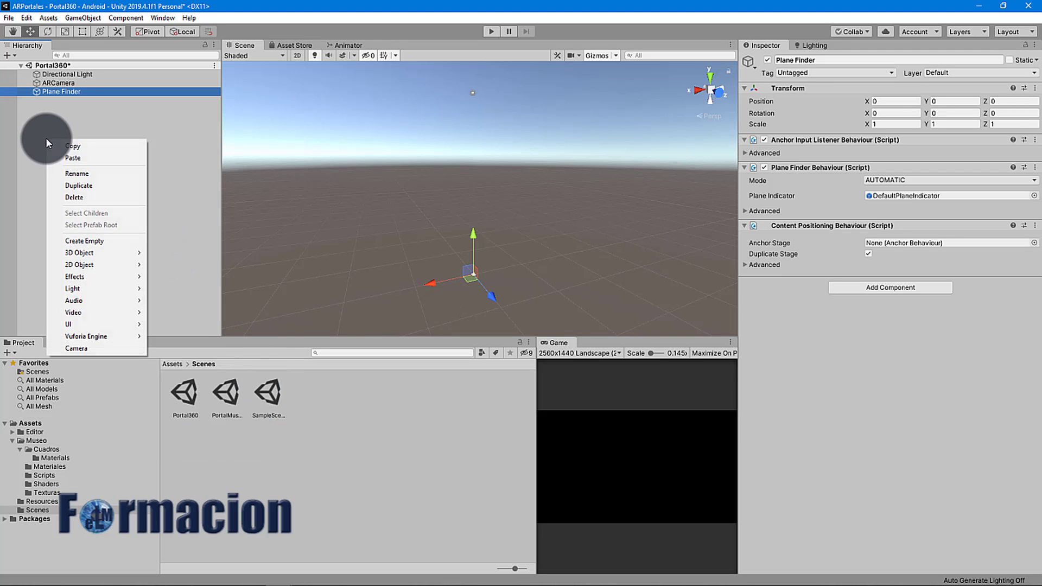
pyautogui.moveTo(125, 336)
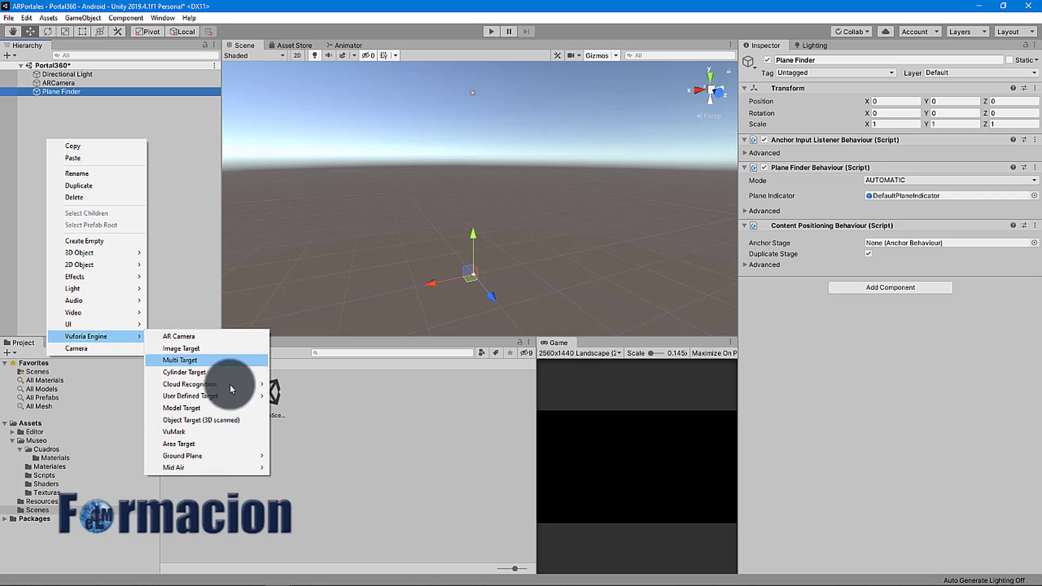
pyautogui.moveTo(261, 455)
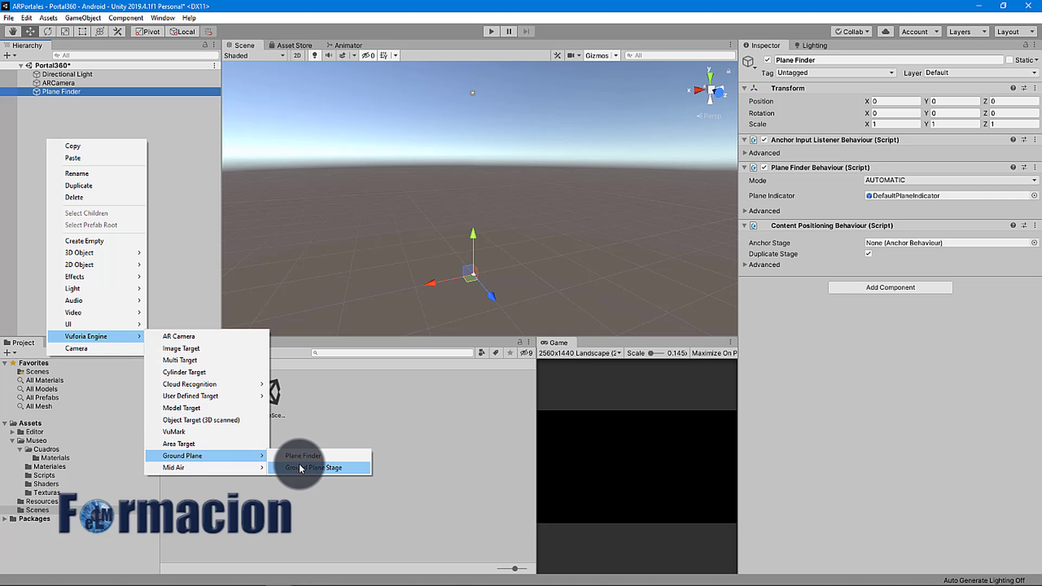
pyautogui.click(298, 466)
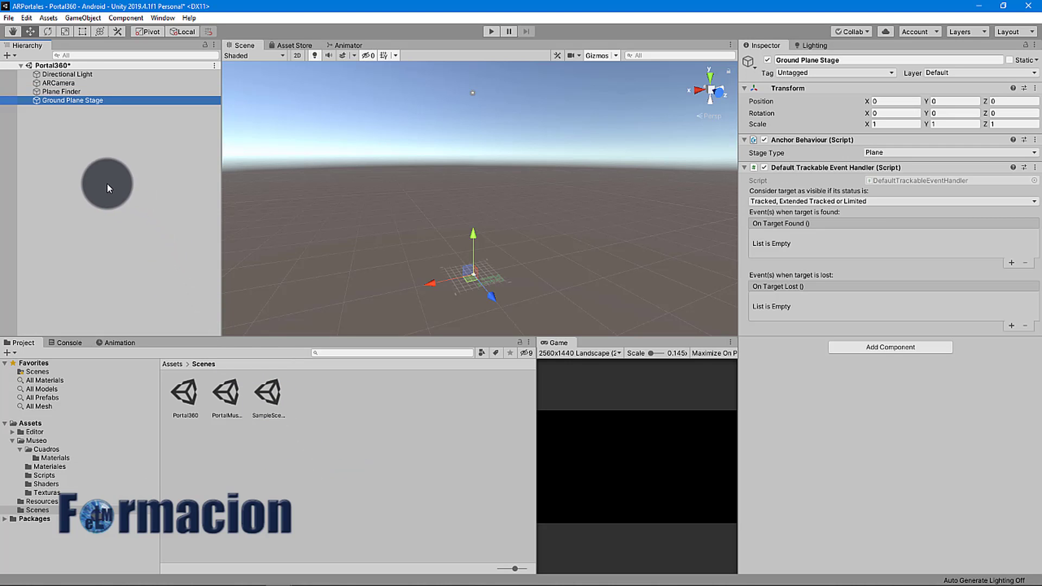
# Set the Plane Finder's Anchor Stage to Ground Plane Stage and untick Duplicate Stage.
pyautogui.click(77, 91)
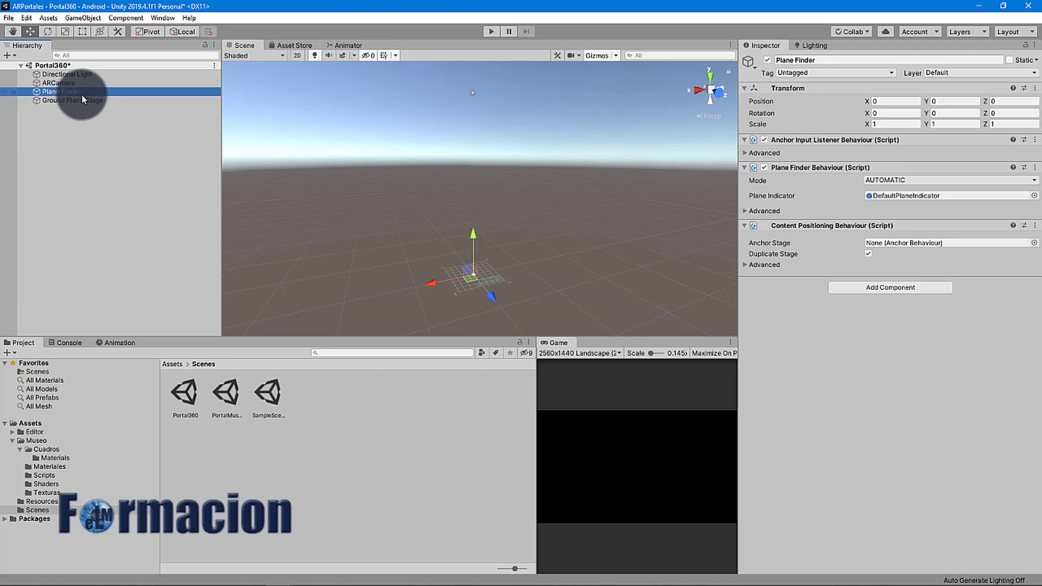
pyautogui.rightClick(360, 207)
pyautogui.moveTo(360, 206); pyautogui.dragTo(884, 245)
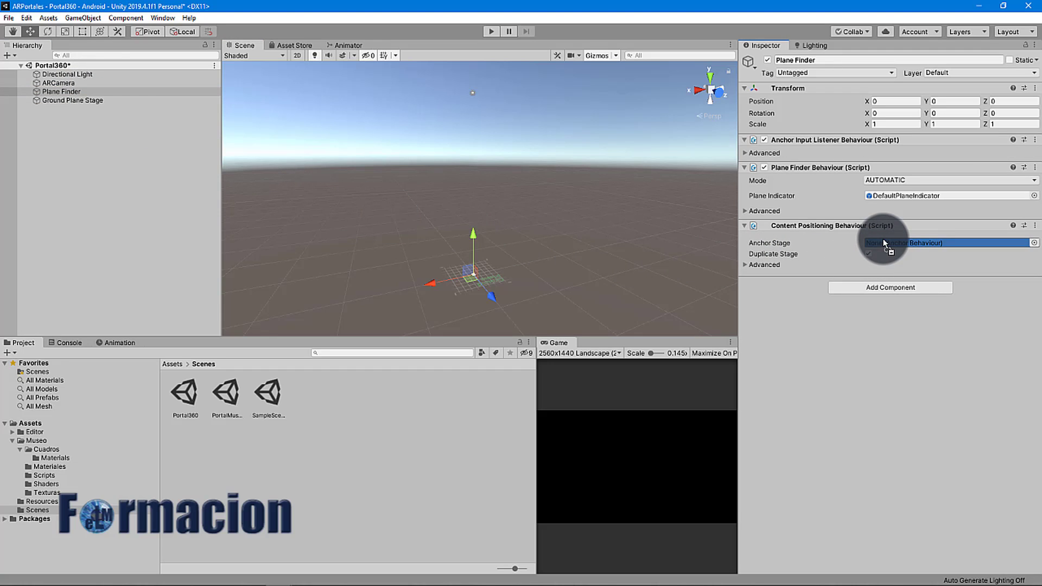
pyautogui.moveTo(883, 243); pyautogui.dragTo(881, 243)
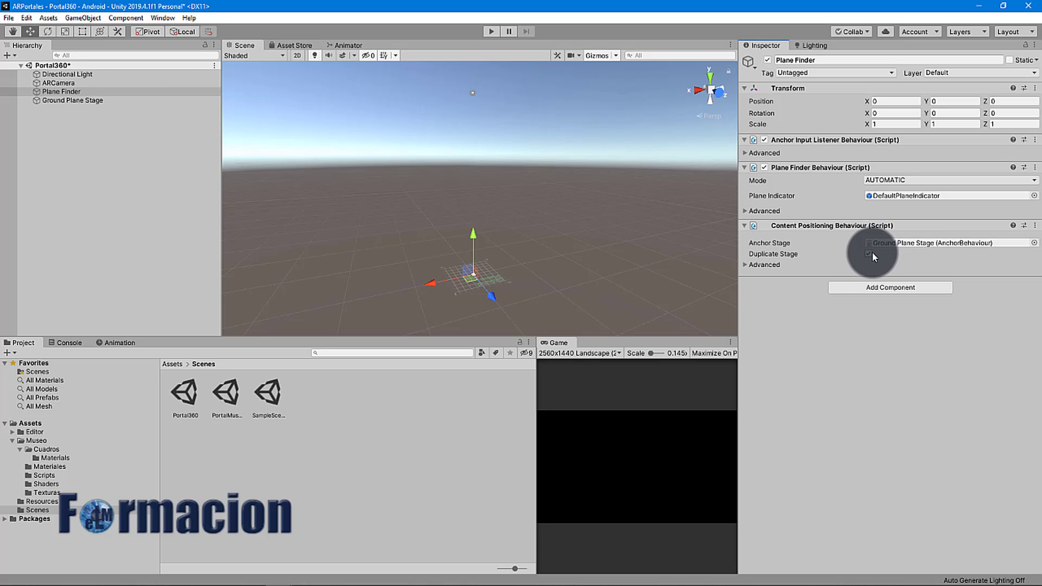
pyautogui.click(869, 254)
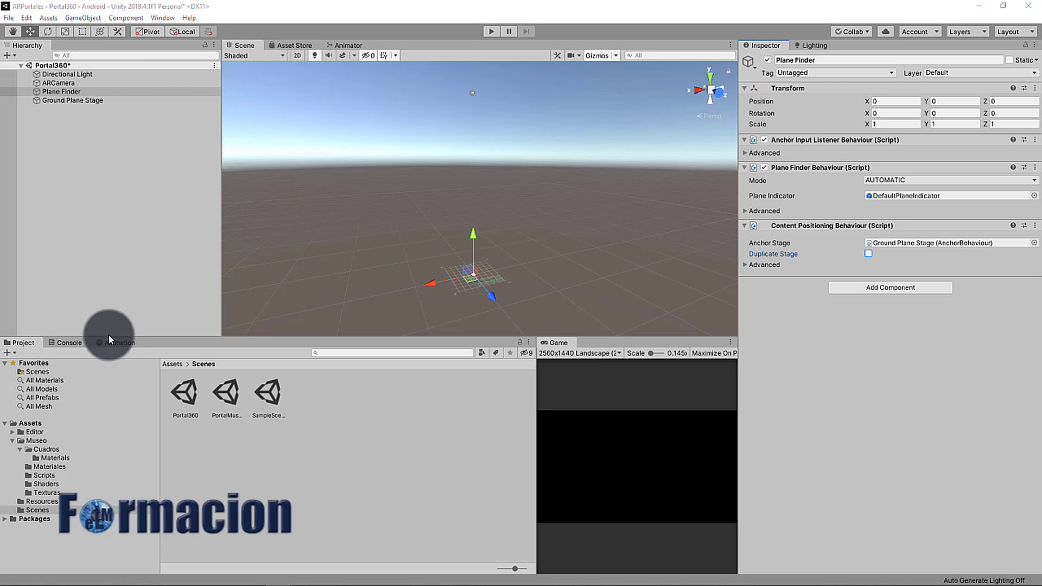
# Create a folder named Portal 360 in Assets and open it.
pyautogui.click(32, 424)
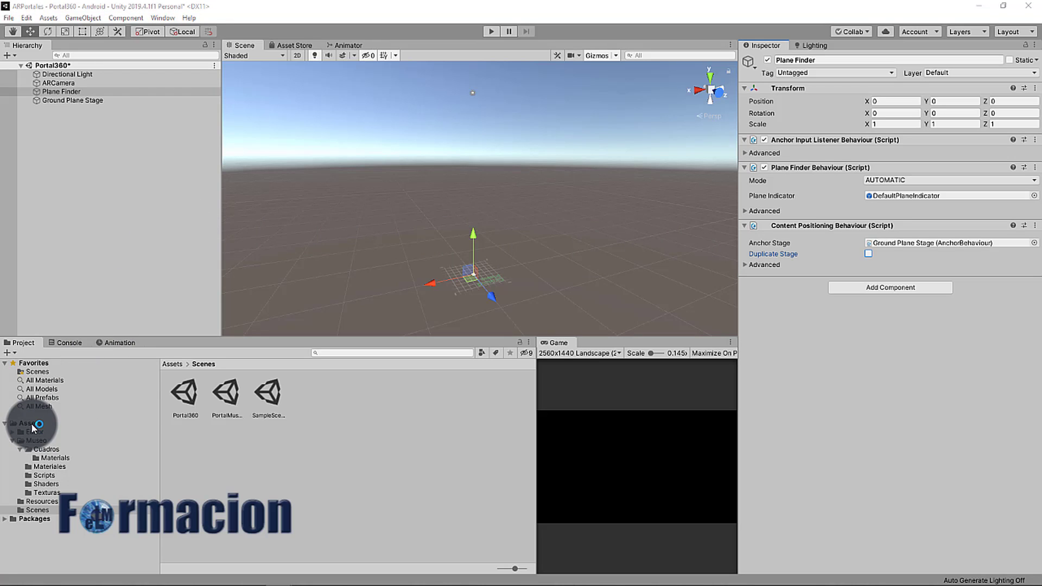
pyautogui.rightClick(370, 416)
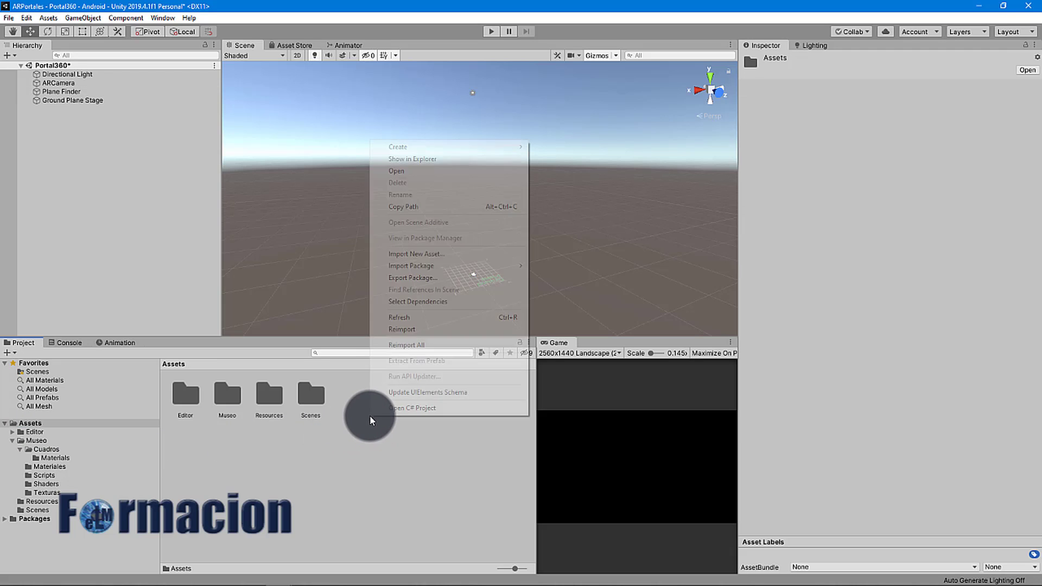
pyautogui.moveTo(435, 152)
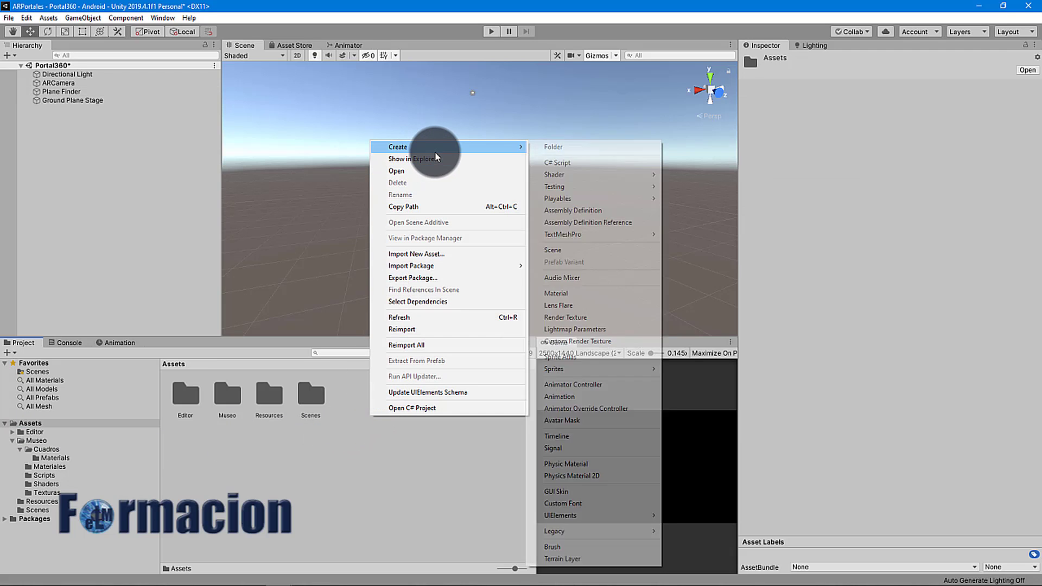
pyautogui.click(555, 150)
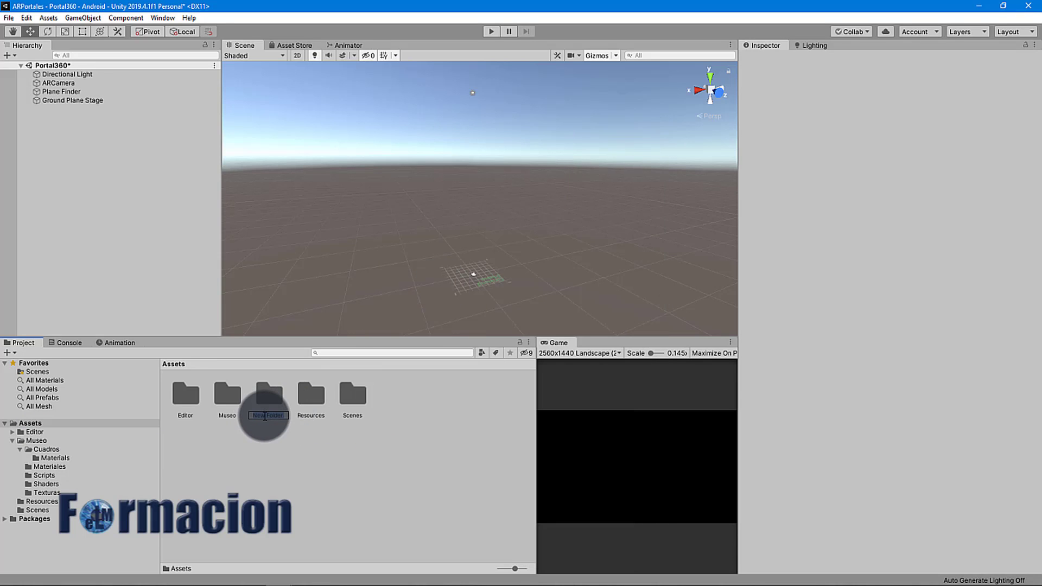
pyautogui.write('Portal 360')
pyautogui.press('Return')
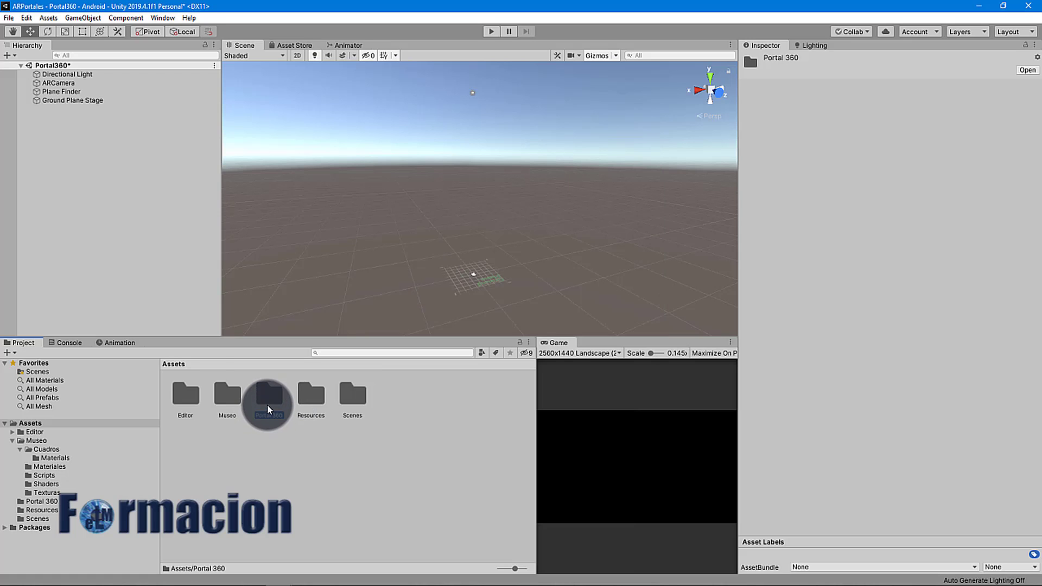
pyautogui.doubleClick(268, 408)
# Create Imagenes and Materiales subfolders inside Portal 360.
pyautogui.rightClick(197, 403)
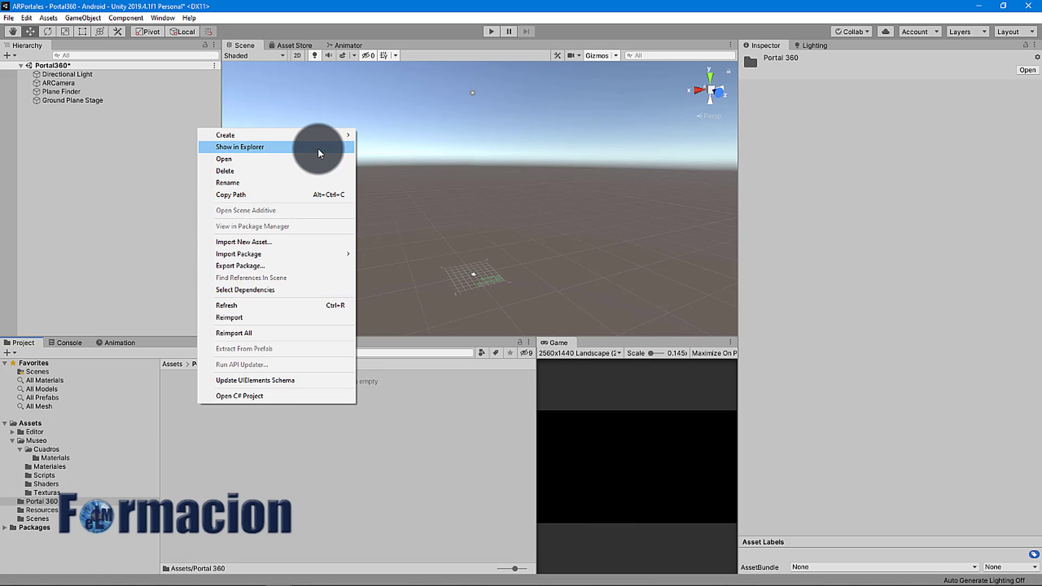
pyautogui.moveTo(321, 135)
pyautogui.click(380, 135)
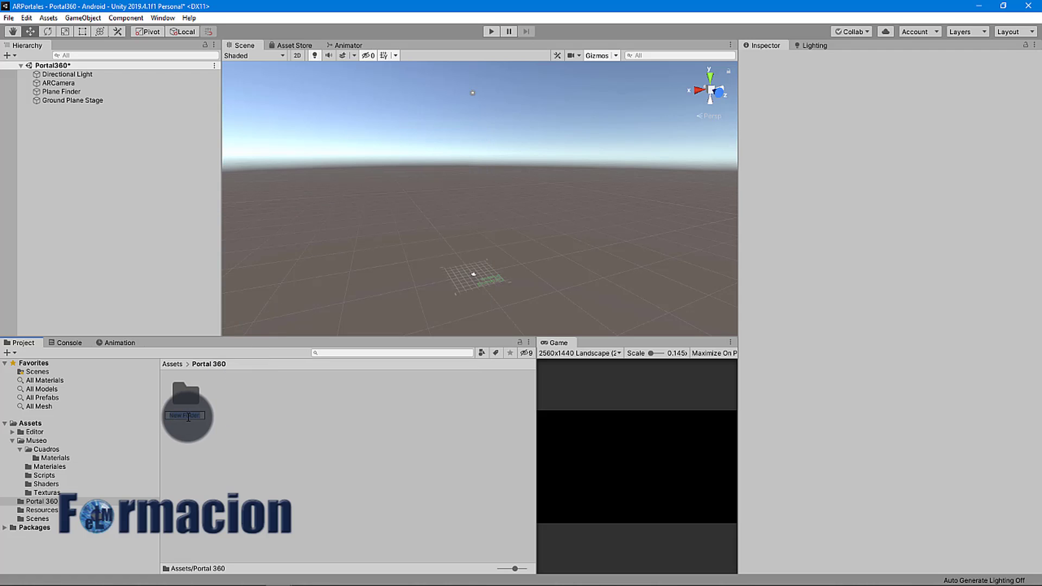
pyautogui.write('Imagenes')
pyautogui.press('Return')
pyautogui.rightClick(234, 405)
pyautogui.moveTo(325, 135)
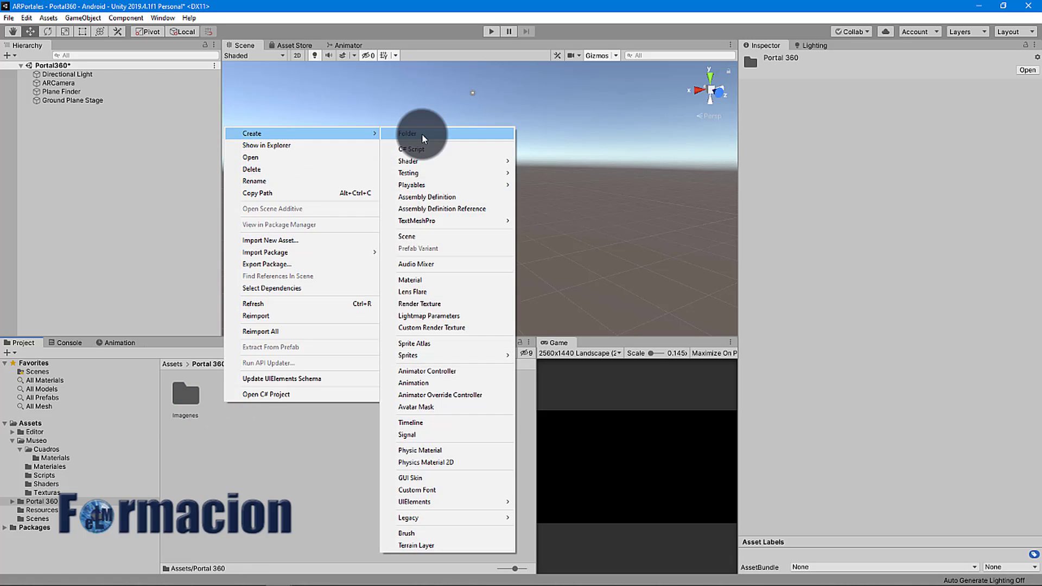
pyautogui.click(422, 134)
pyautogui.write('Mater')
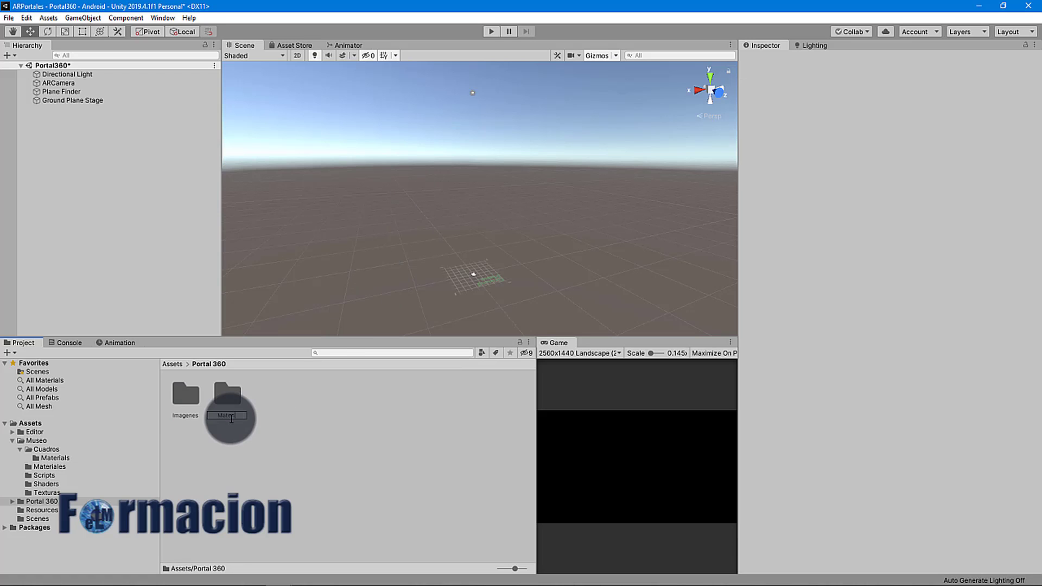
pyautogui.write('iales')
pyautogui.press('Return')
# Add a third new folder inside Portal 360, ready to be named.
pyautogui.rightClick(256, 402)
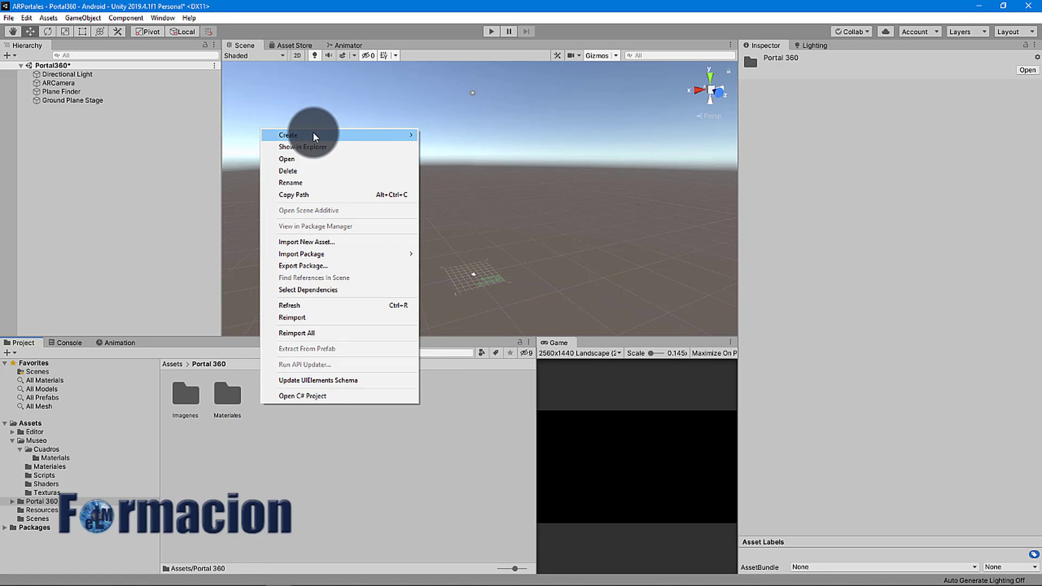
pyautogui.moveTo(314, 136)
pyautogui.click(443, 135)
# Name the new folder Shaders and import Unlit360.shader into it from File Explorer.
pyautogui.write('Sha')
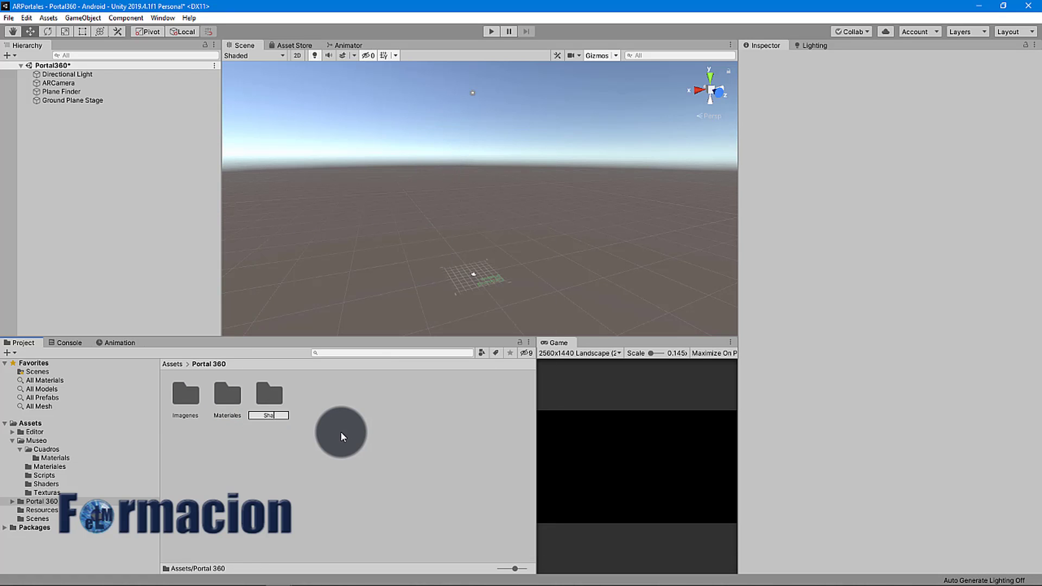
pyautogui.write('ders')
pyautogui.press('Return')
pyautogui.doubleClick(270, 395)
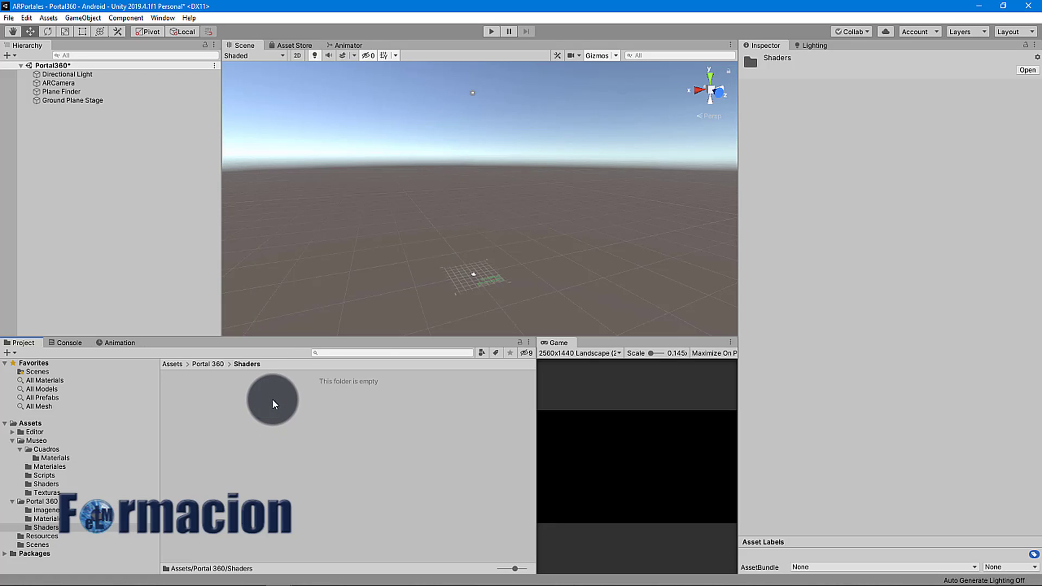
pyautogui.hotkey('alt', 'Tab')
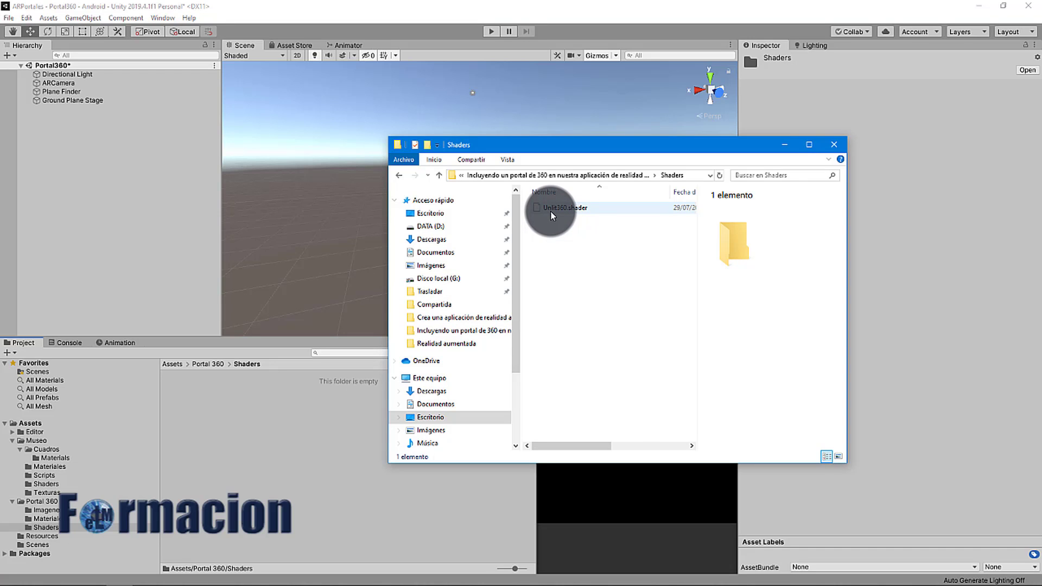
pyautogui.moveTo(550, 210); pyautogui.dragTo(252, 455)
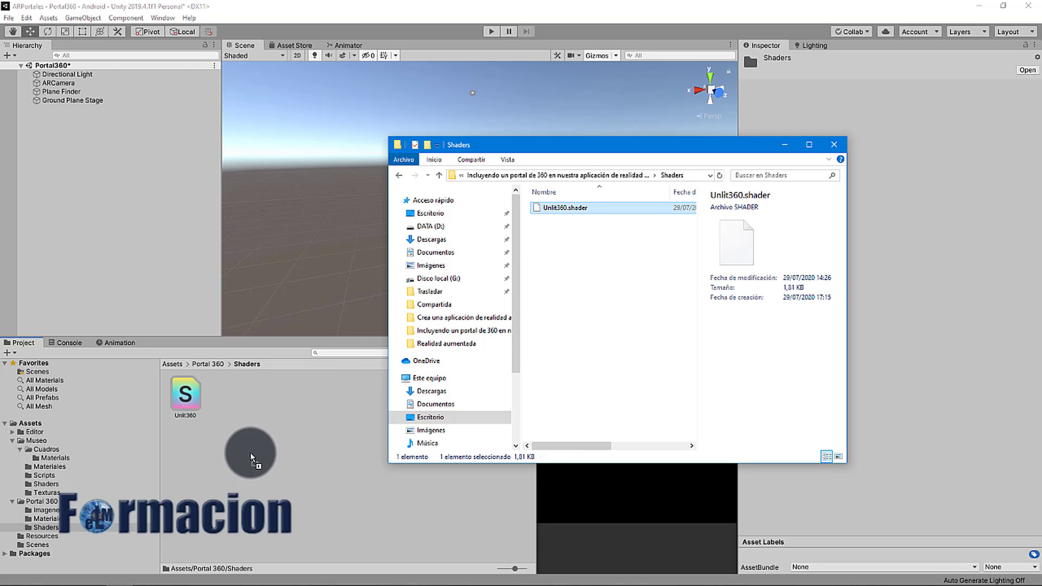
# Import Street View 360 1.jpg from File Explorer into Portal 360/Imagenes.
pyautogui.click(206, 365)
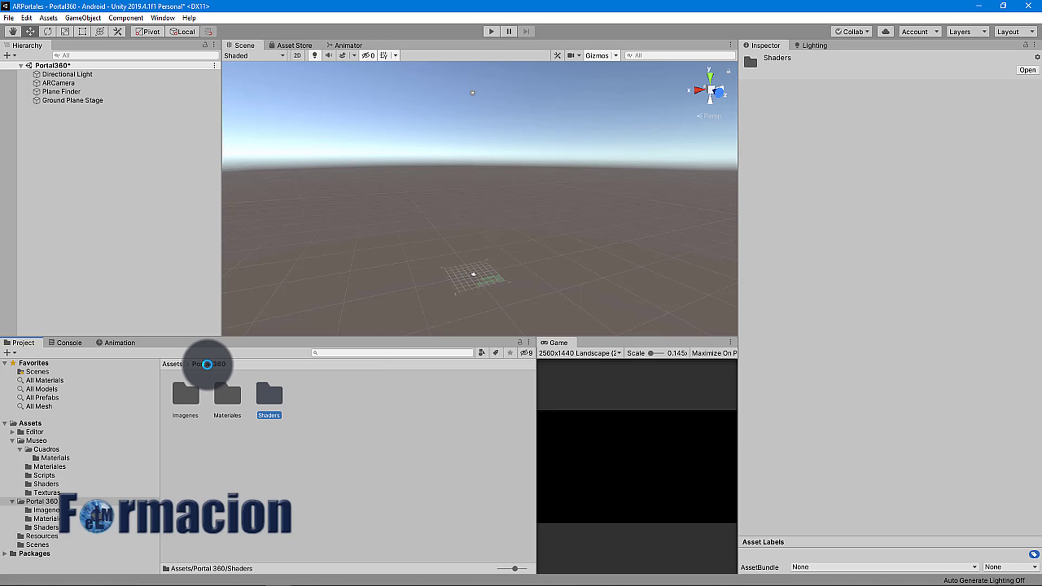
pyautogui.doubleClick(187, 400)
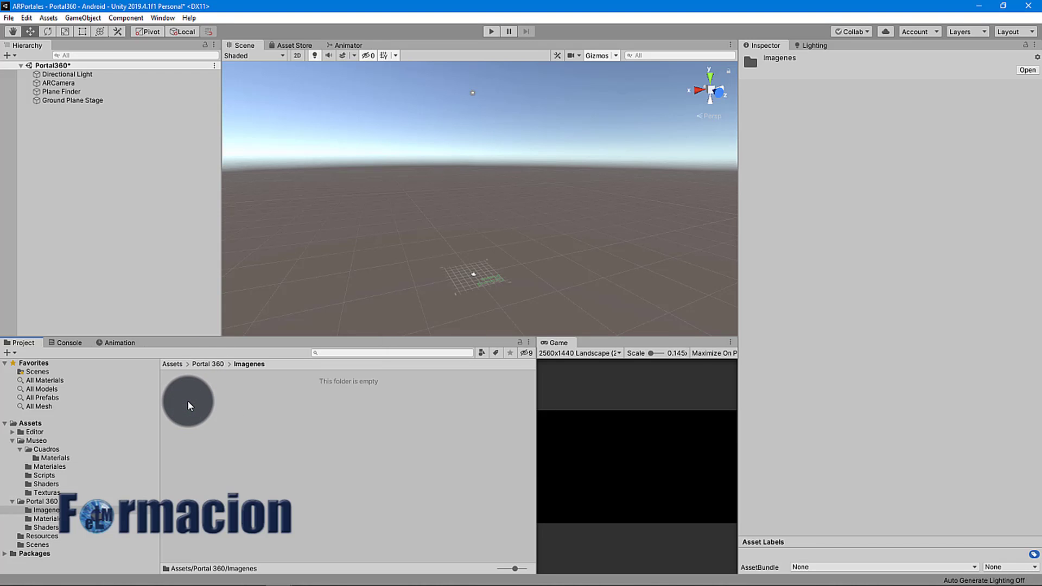
pyautogui.hotkey('alt', 'Tab')
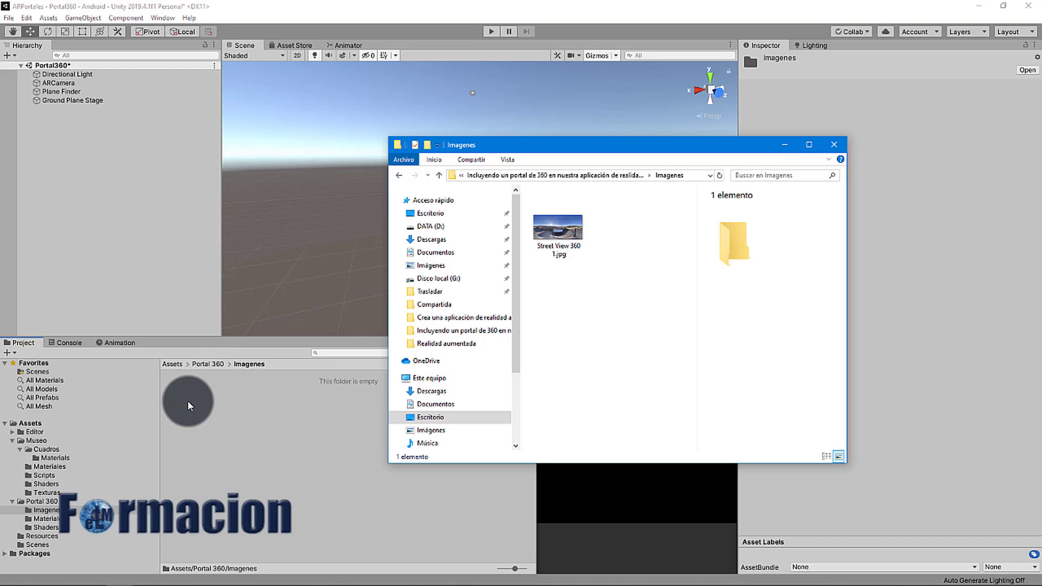
pyautogui.click(559, 227)
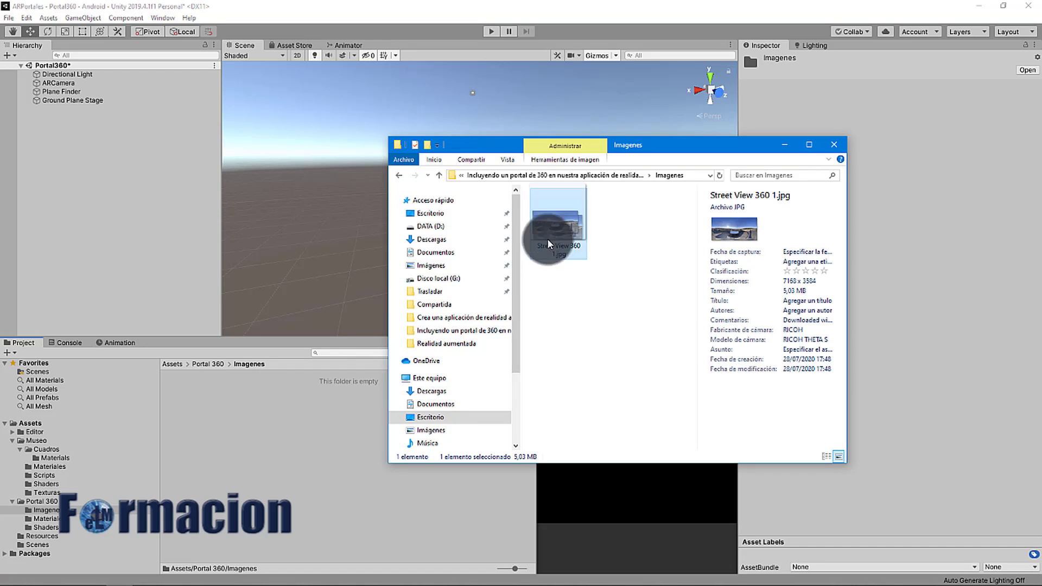
pyautogui.moveTo(298, 393); pyautogui.dragTo(224, 415)
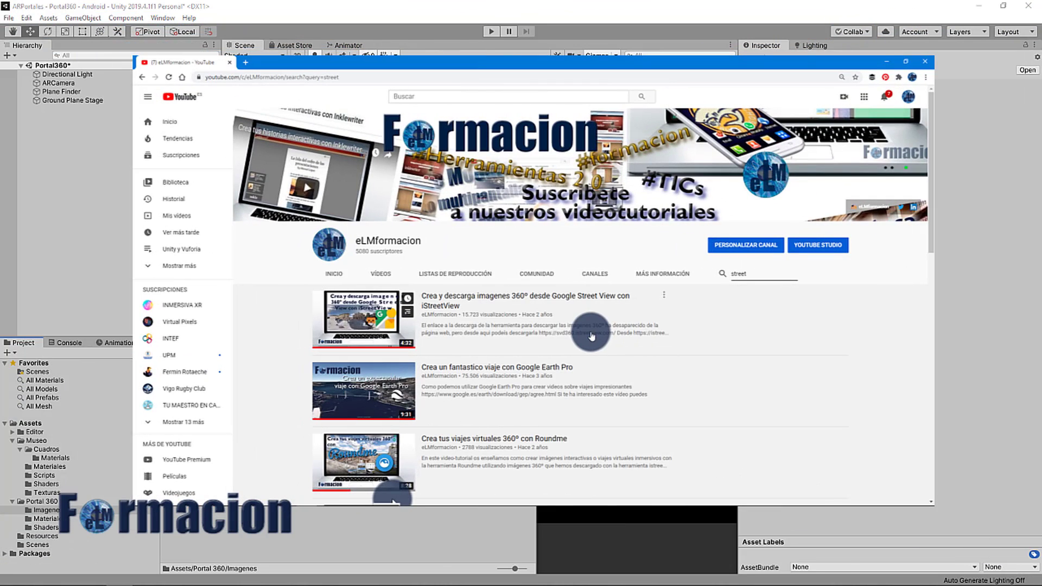
pyautogui.click(592, 336)
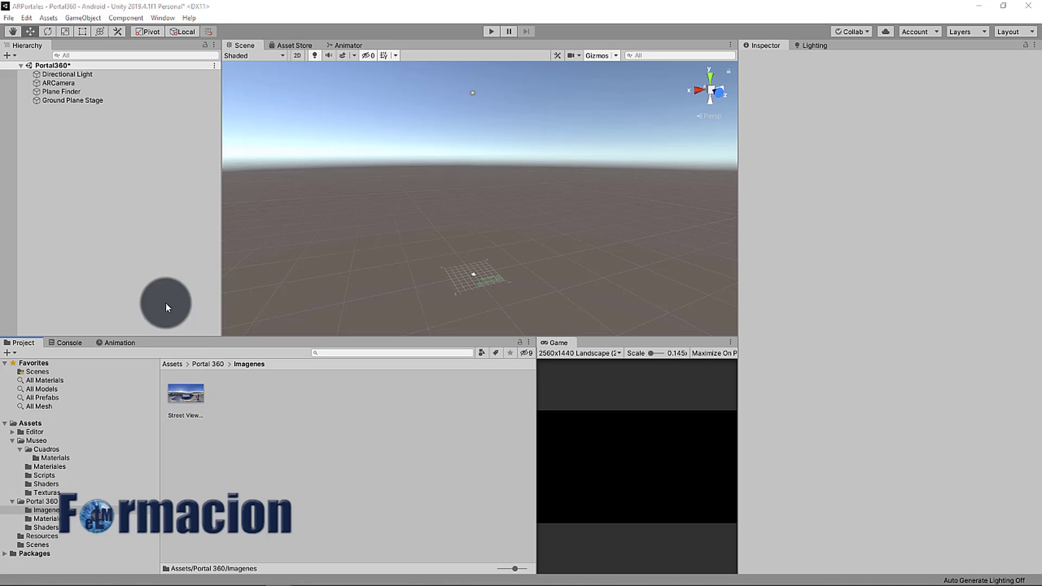
# Add a 3D sphere to the scene and rename it Esfera 360.
pyautogui.rightClick(50, 134)
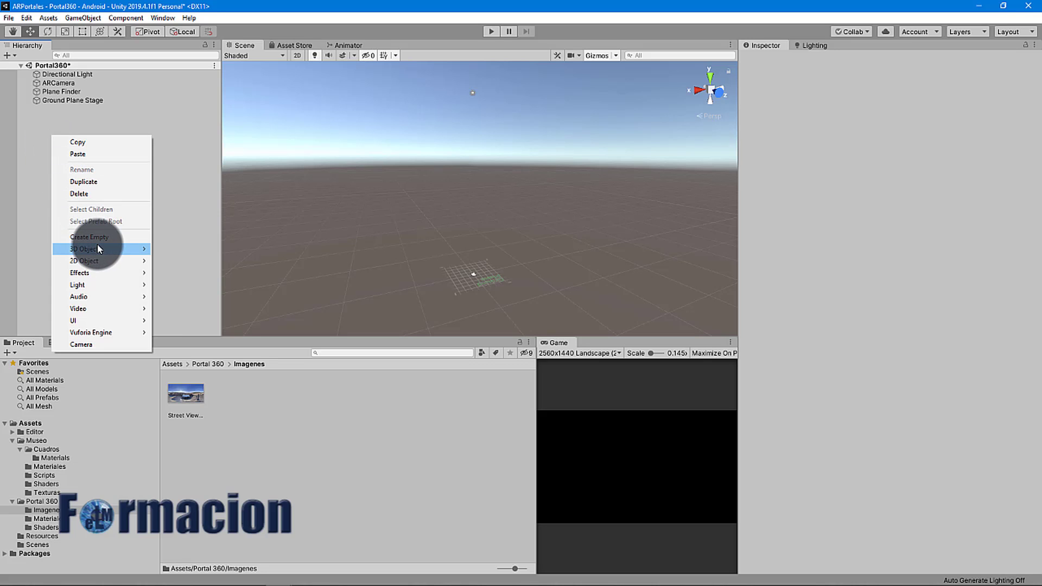
pyautogui.moveTo(99, 245)
pyautogui.click(178, 260)
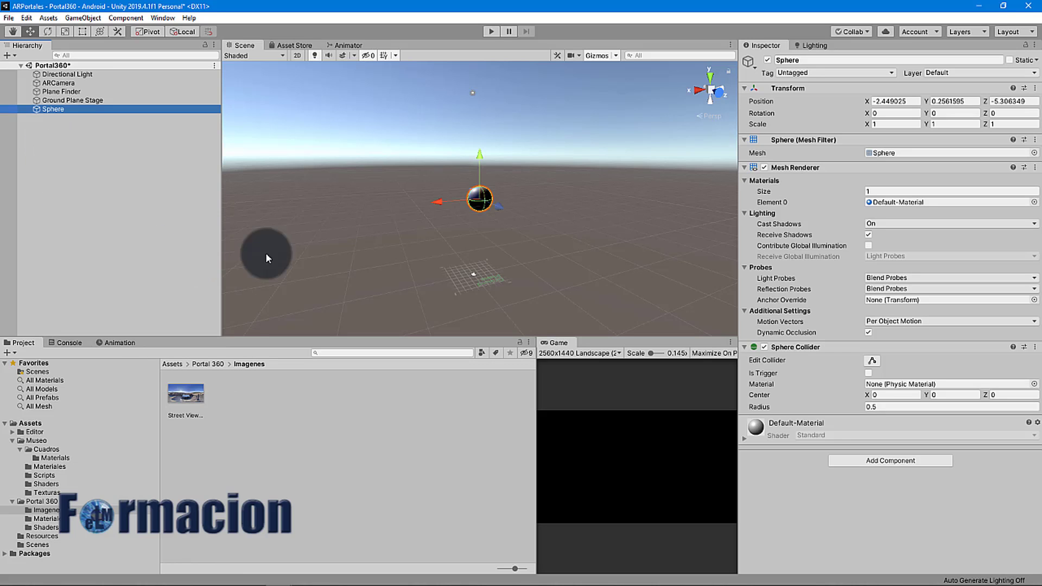
pyautogui.click(820, 61)
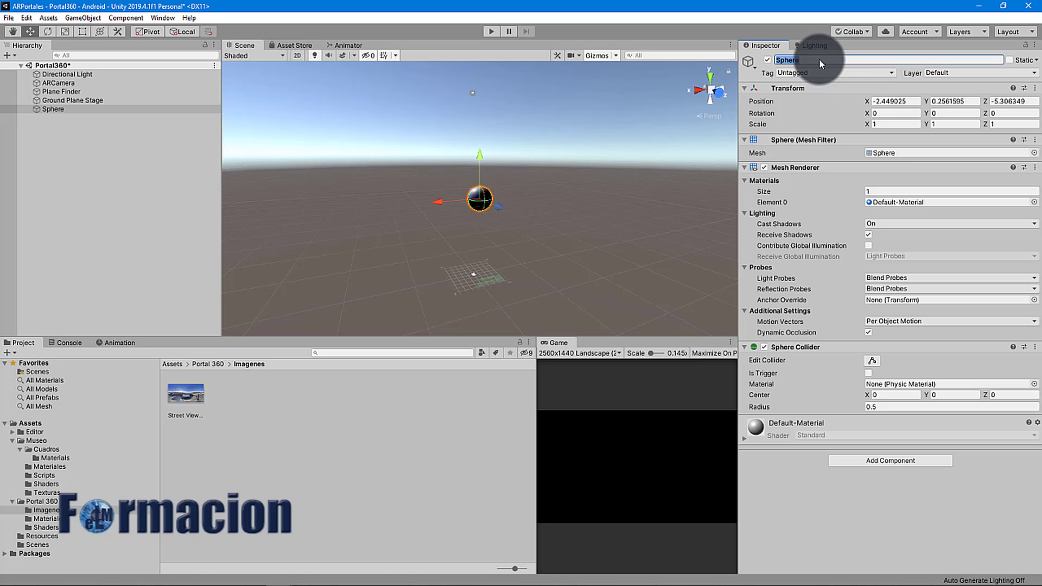
pyautogui.write('Esfera 3')
pyautogui.write('60')
# Reset the sphere's Transform and set its Scale to 8, 8, 8.
pyautogui.rightClick(1015, 92)
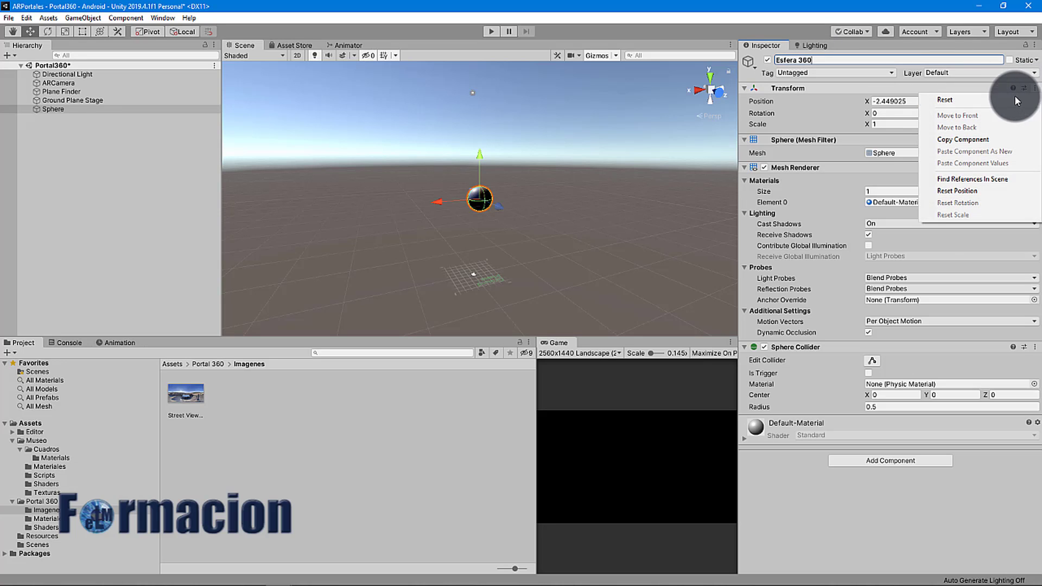
pyautogui.click(985, 100)
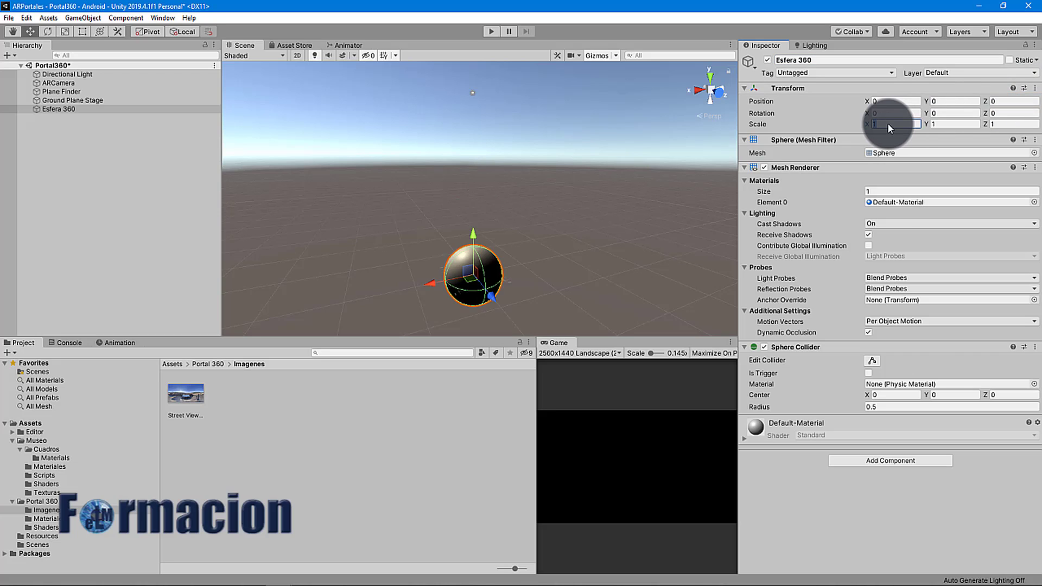
pyautogui.write('8')
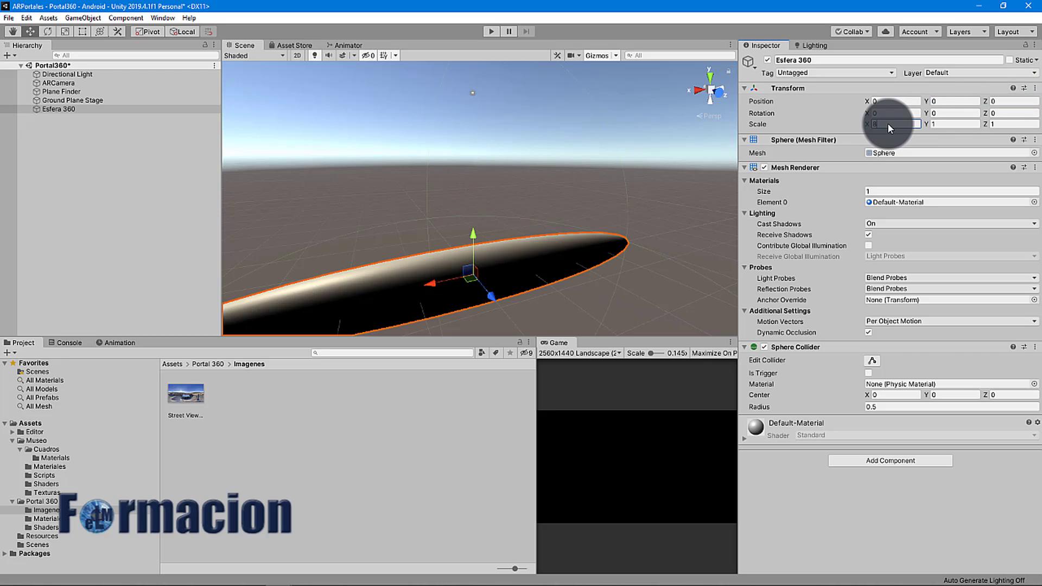
pyautogui.press('Tab')
pyautogui.write('8')
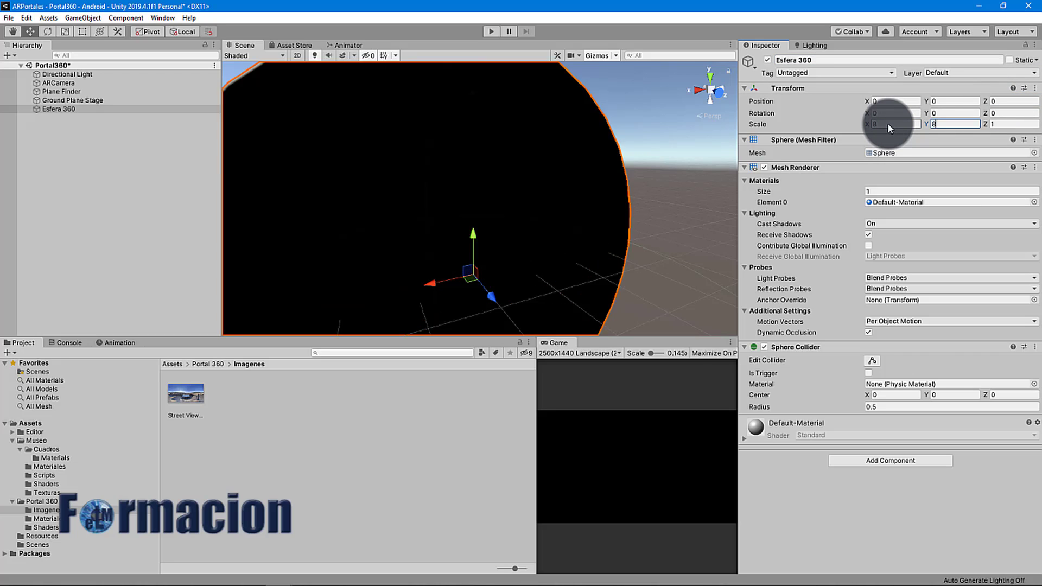
pyautogui.press('Tab')
pyautogui.write('8')
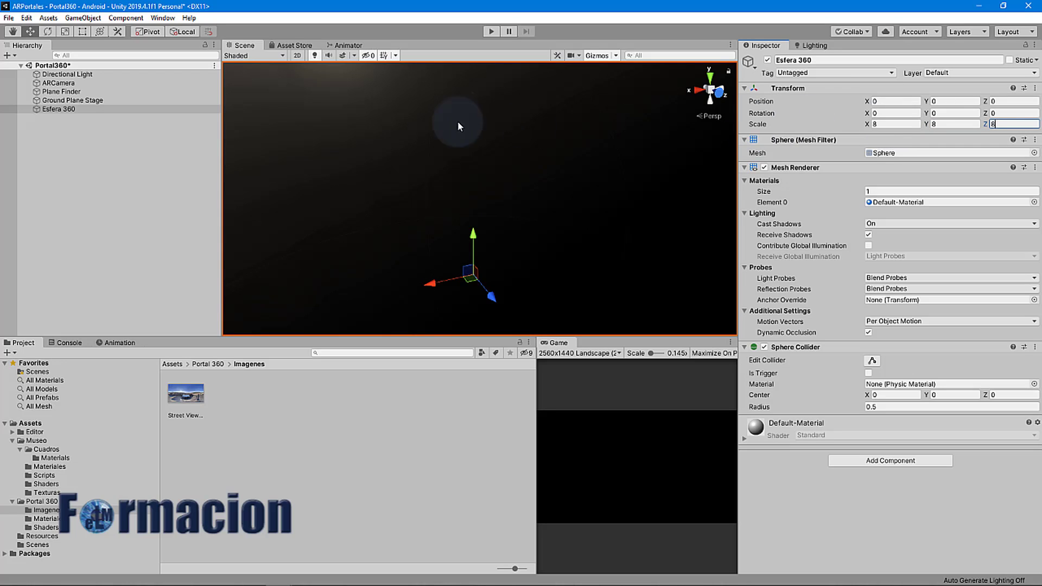
# Apply the Street View 360 1 texture to the Esfera 360 sphere.
pyautogui.doubleClick(70, 109)
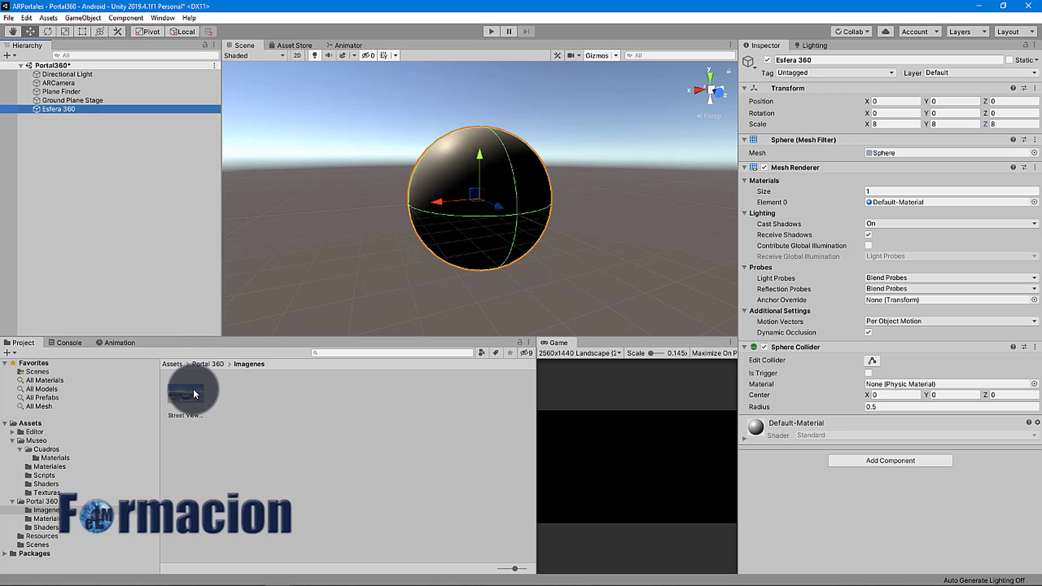
pyautogui.moveTo(194, 389); pyautogui.dragTo(322, 350)
pyautogui.moveTo(416, 261); pyautogui.dragTo(447, 198)
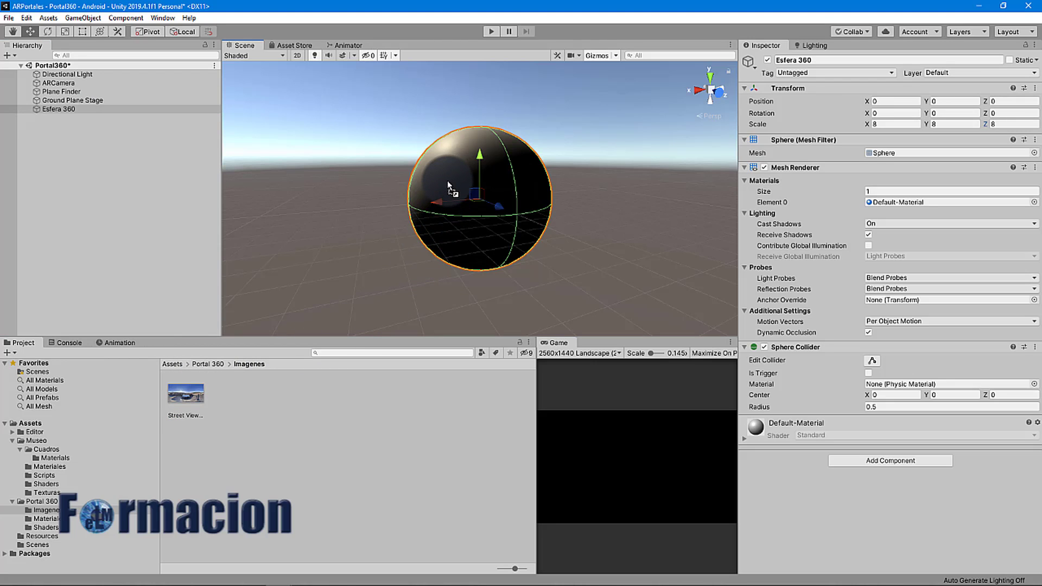
pyautogui.moveTo(448, 183); pyautogui.dragTo(448, 182)
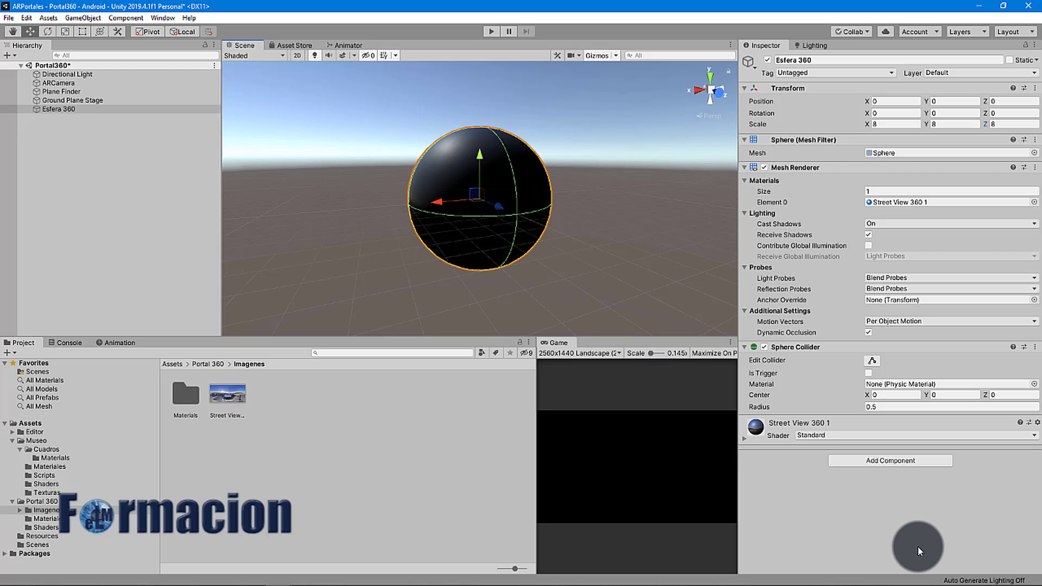
# Turn on Auto Generate lighting in the Lighting window.
pyautogui.click(966, 582)
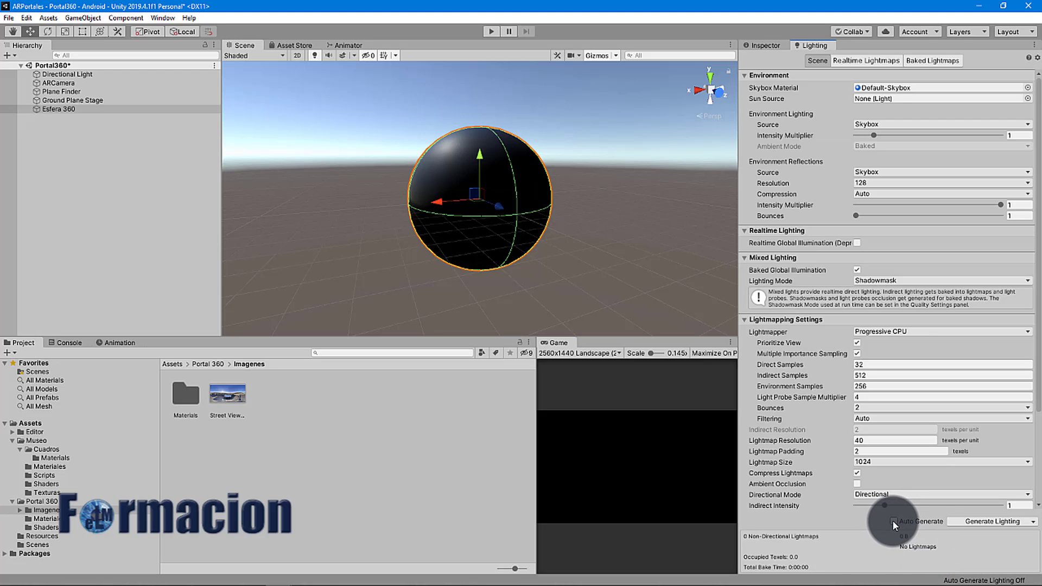
pyautogui.click(893, 521)
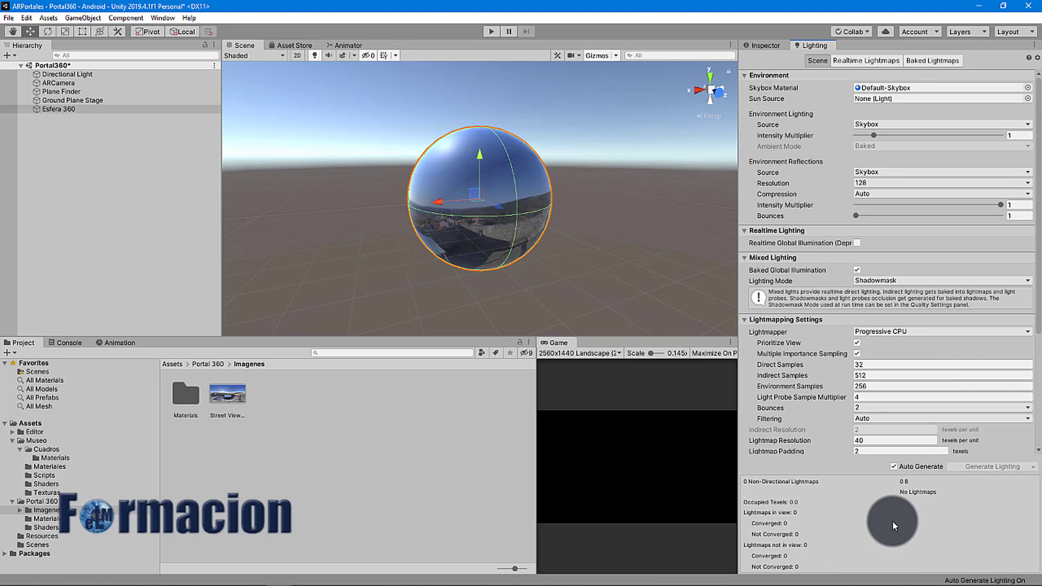
pyautogui.click(765, 45)
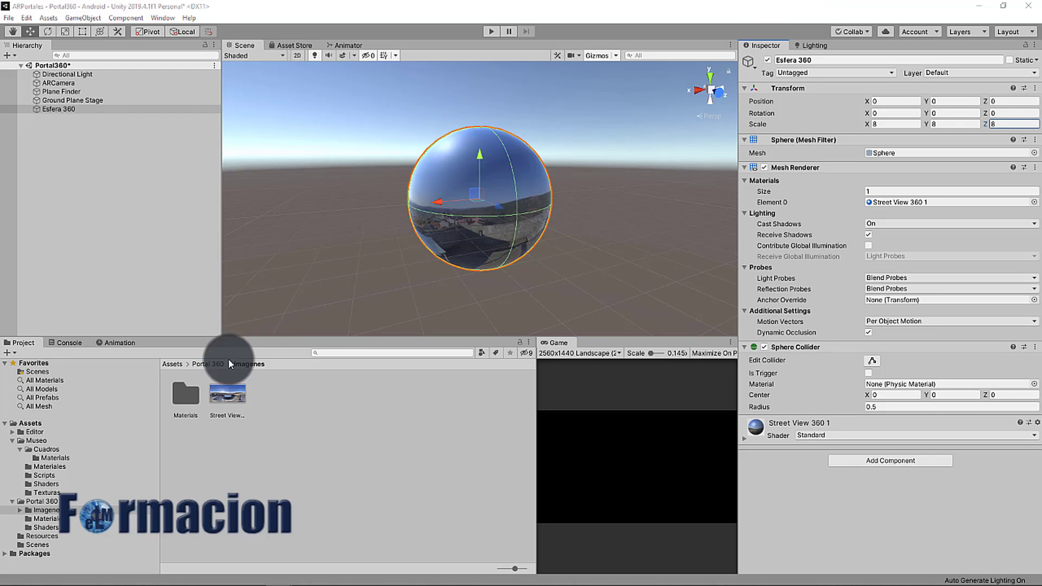
# Move the Street View 360 1 material into Portal 360/Materiales.
pyautogui.doubleClick(190, 395)
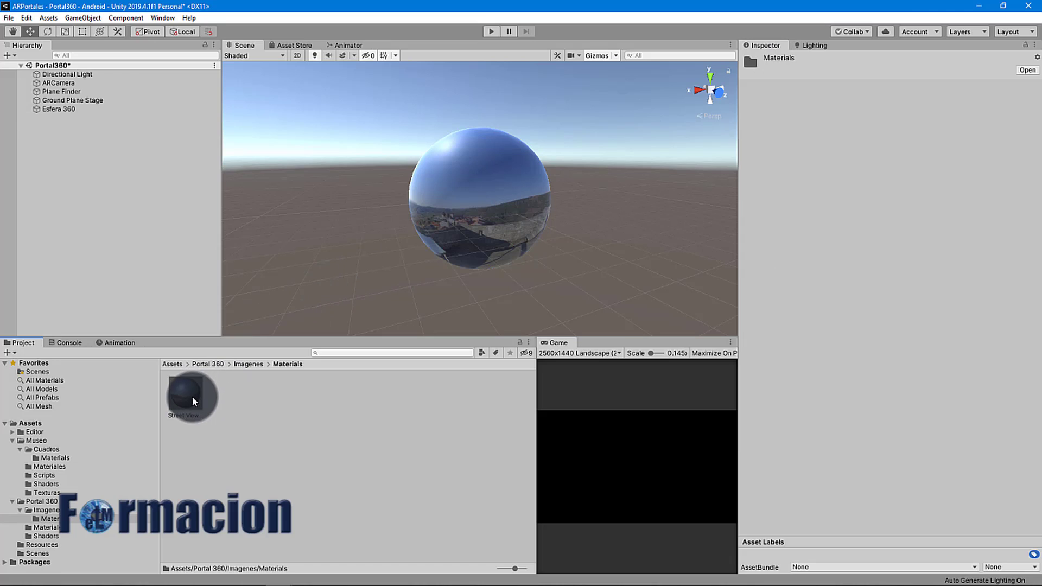
pyautogui.moveTo(191, 396); pyautogui.dragTo(56, 530)
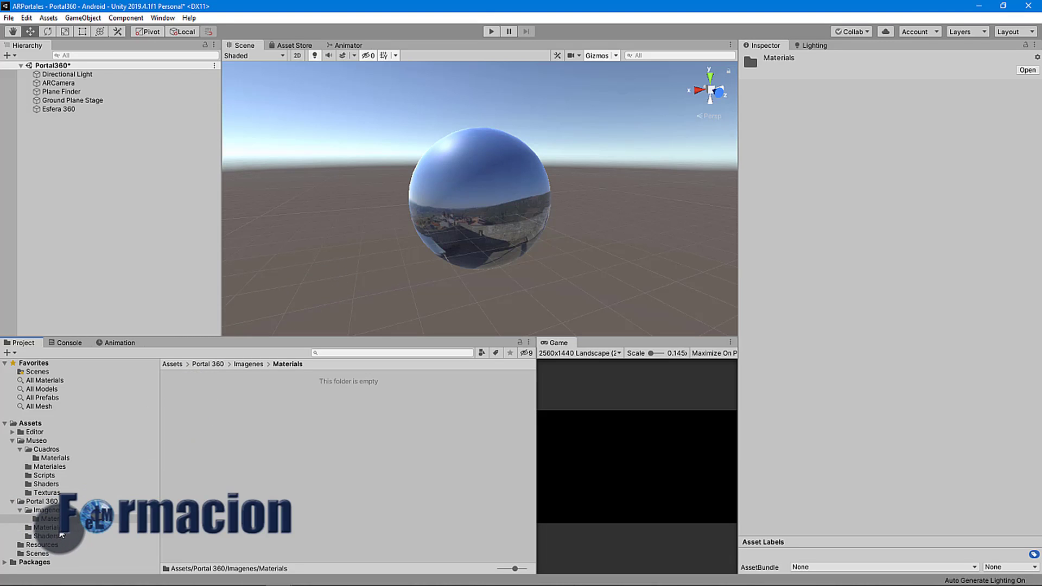
pyautogui.click(60, 529)
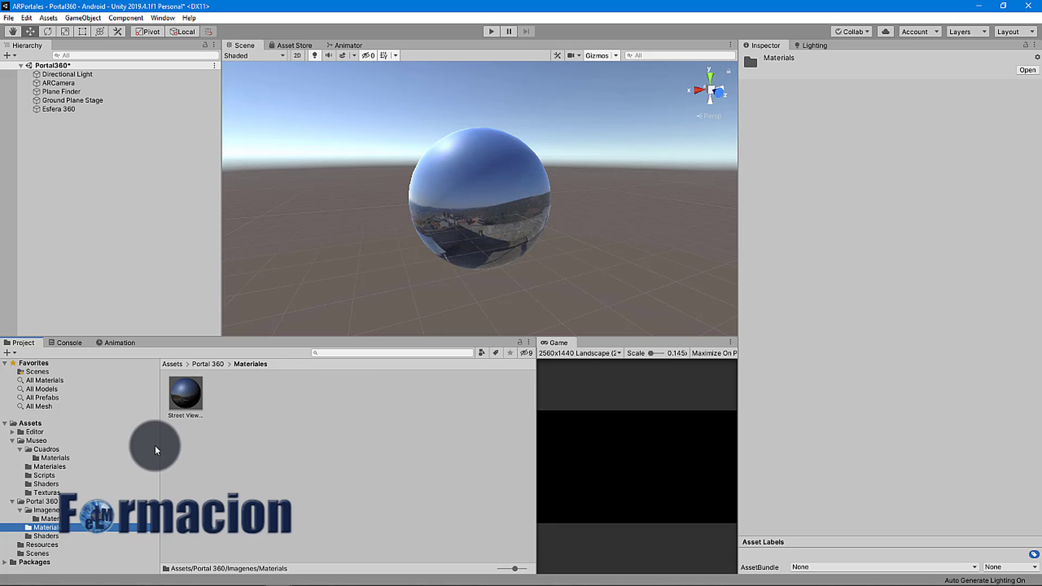
pyautogui.click(191, 389)
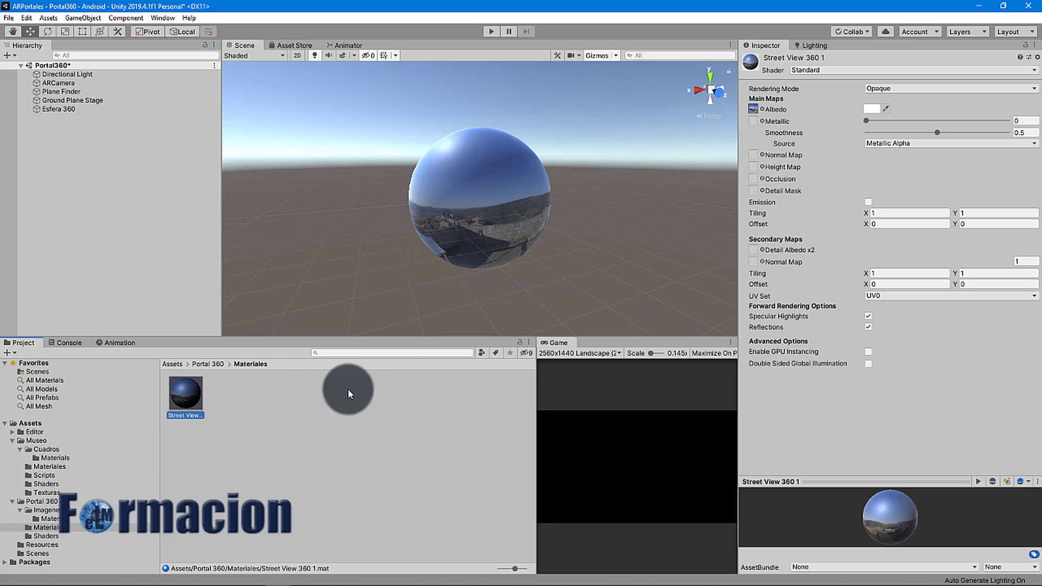
# Give the material the Portal/Unlit360 shader with STENCILTEST set to NotEqual.
pyautogui.click(1025, 70)
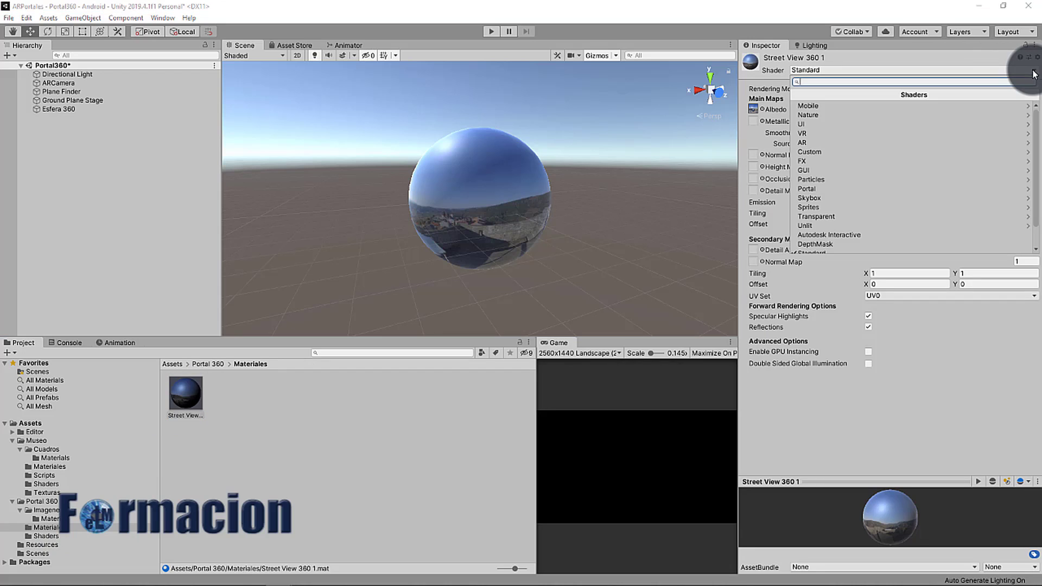
pyautogui.click(898, 188)
pyautogui.click(831, 124)
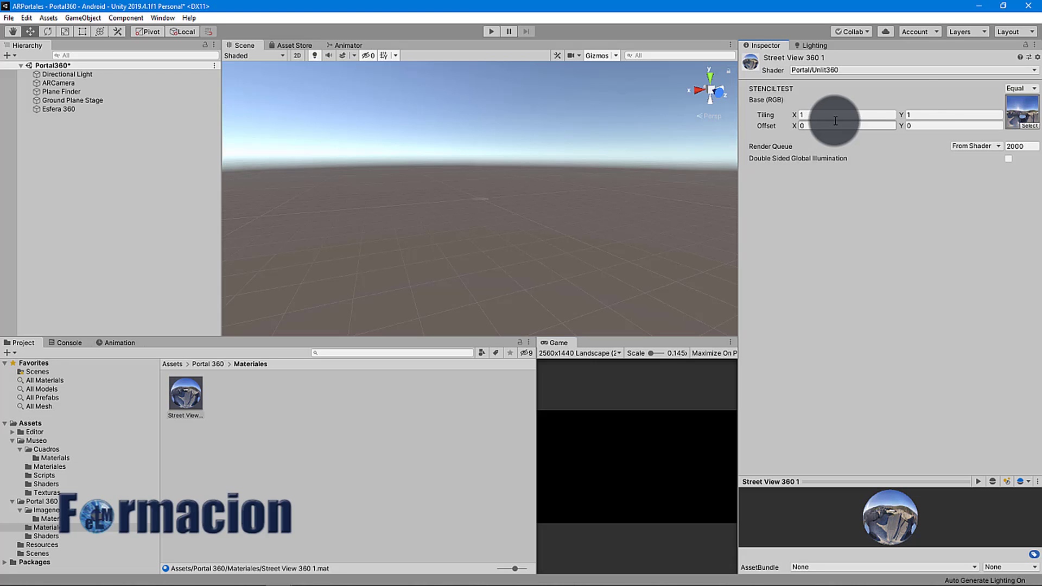
pyautogui.click(1017, 90)
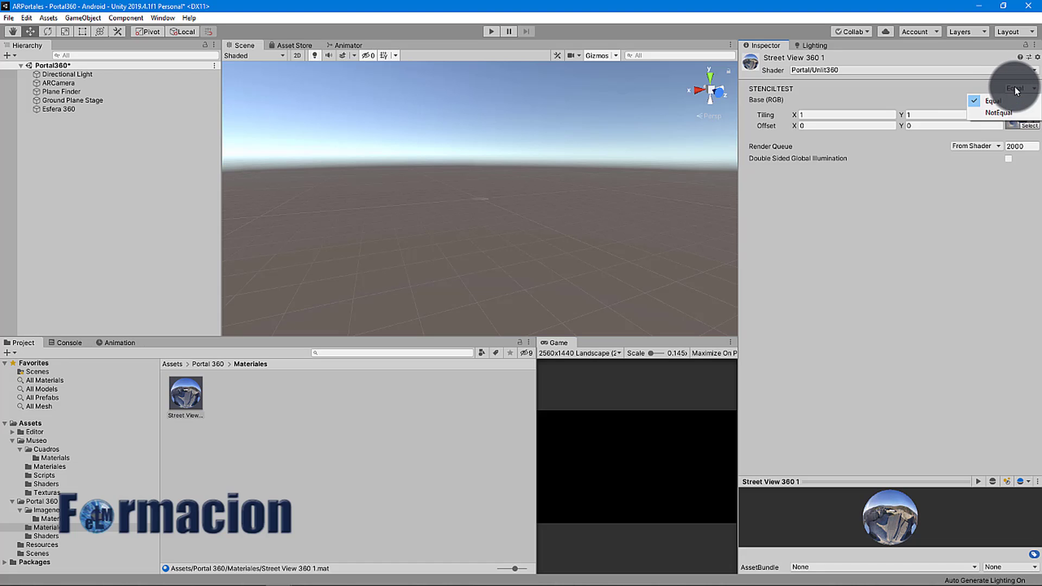
pyautogui.click(997, 109)
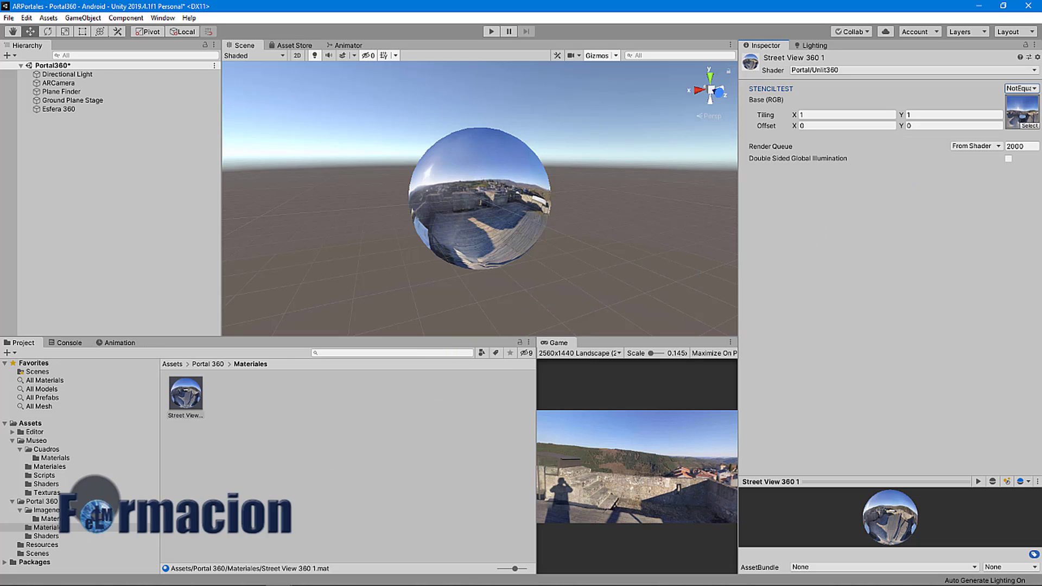
pyautogui.click(41, 552)
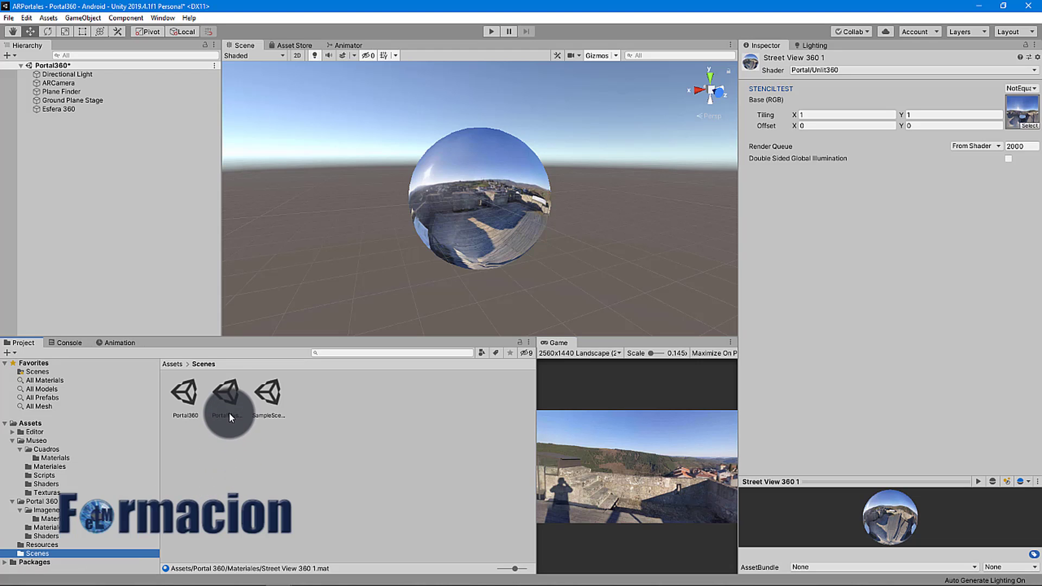
# Save Portal360, switch to PortalMuseo, and copy the Puerta door from Ground Plane Stage > Museo.
pyautogui.doubleClick(229, 395)
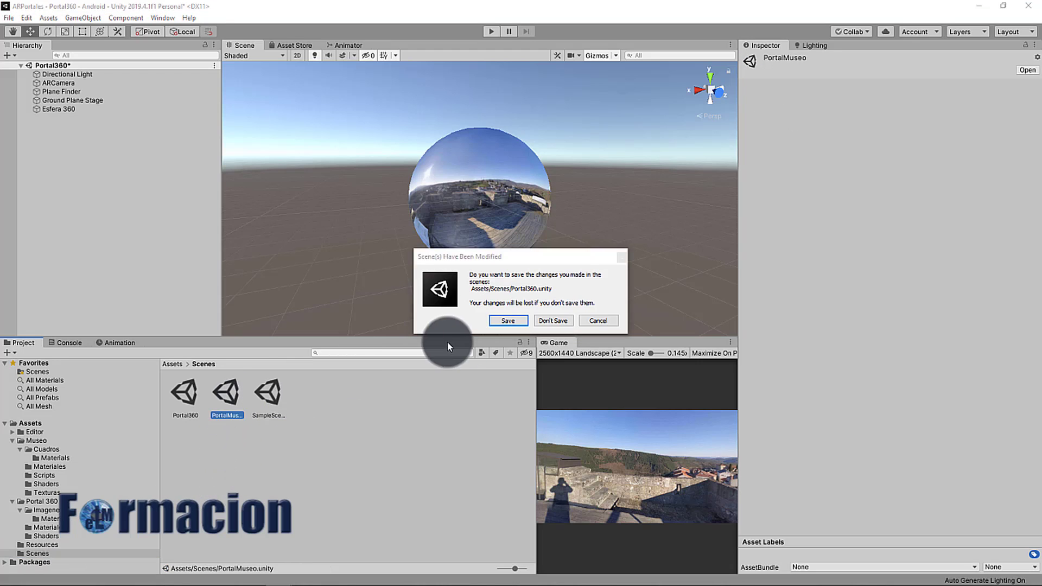
pyautogui.click(513, 320)
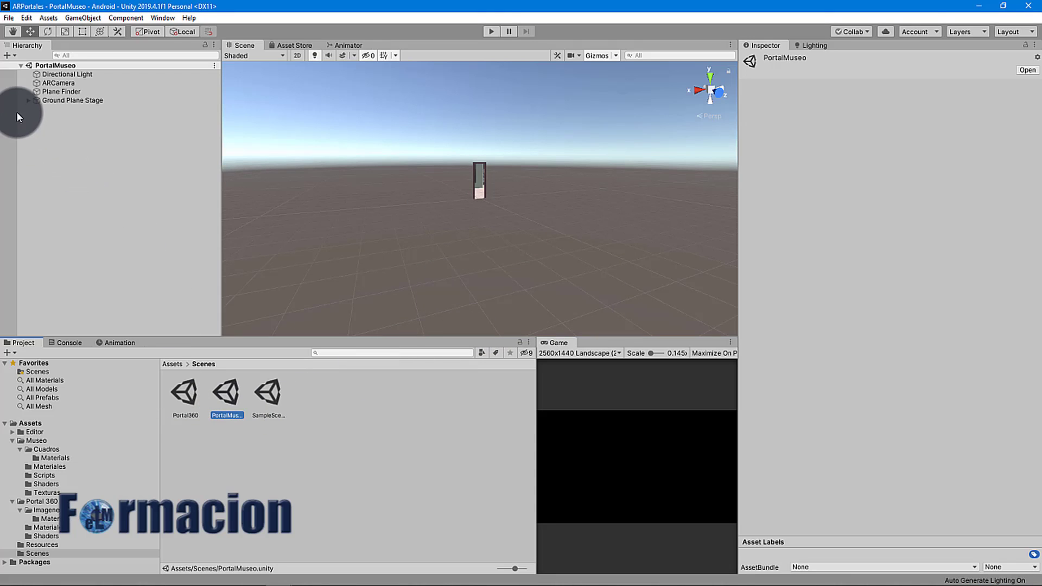
pyautogui.click(25, 100)
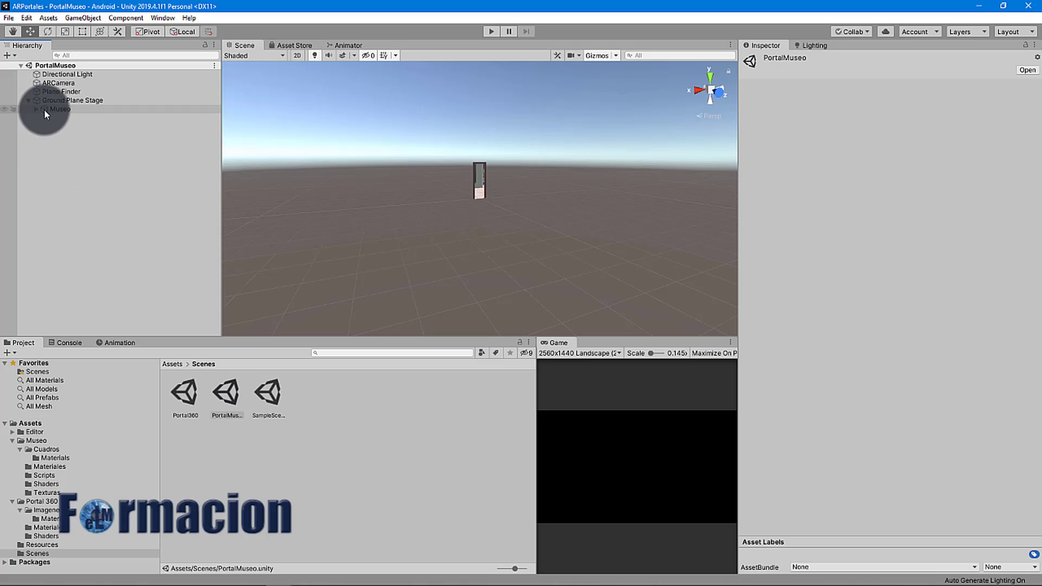
pyautogui.click(35, 109)
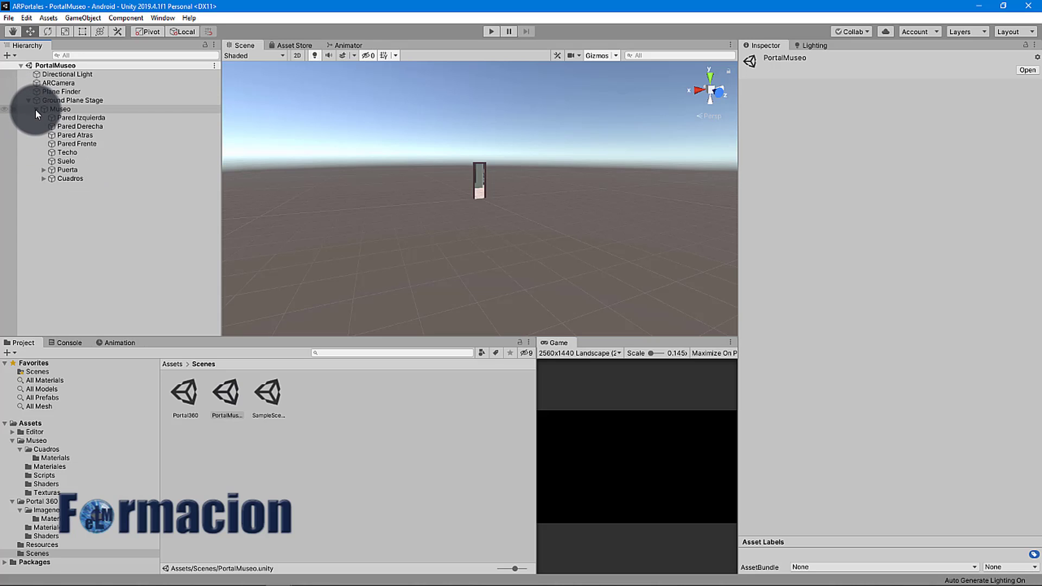
pyautogui.click(67, 170)
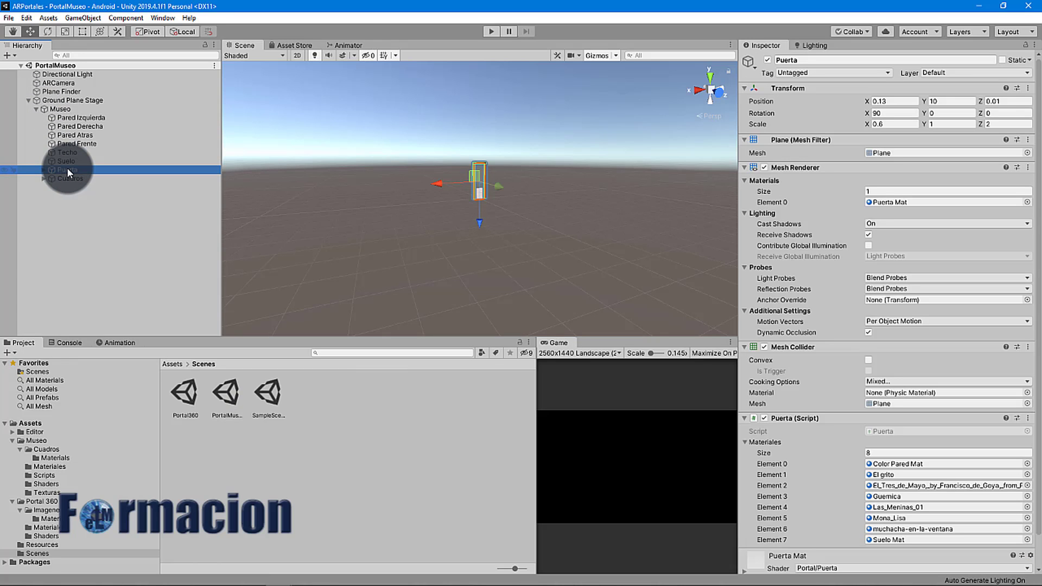
pyautogui.rightClick(66, 170)
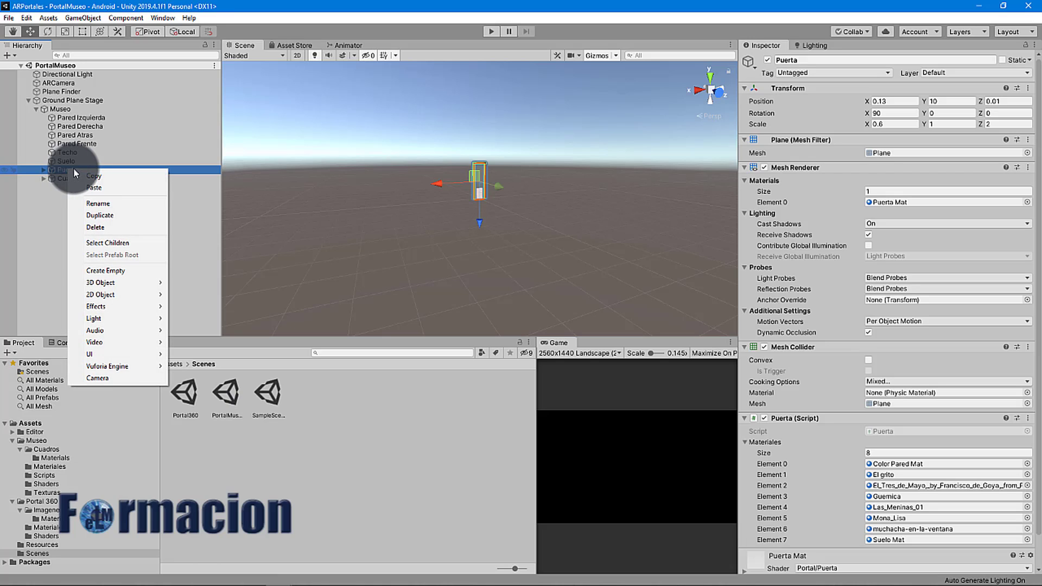
pyautogui.click(86, 175)
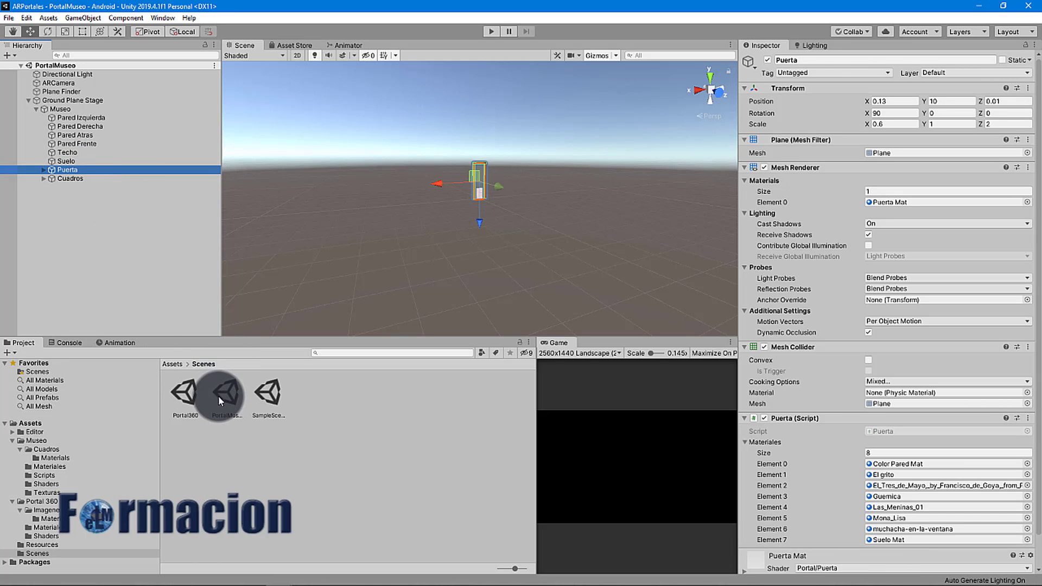
# Reopen the Portal360 scene and paste the Puerta door into its Hierarchy.
pyautogui.doubleClick(188, 395)
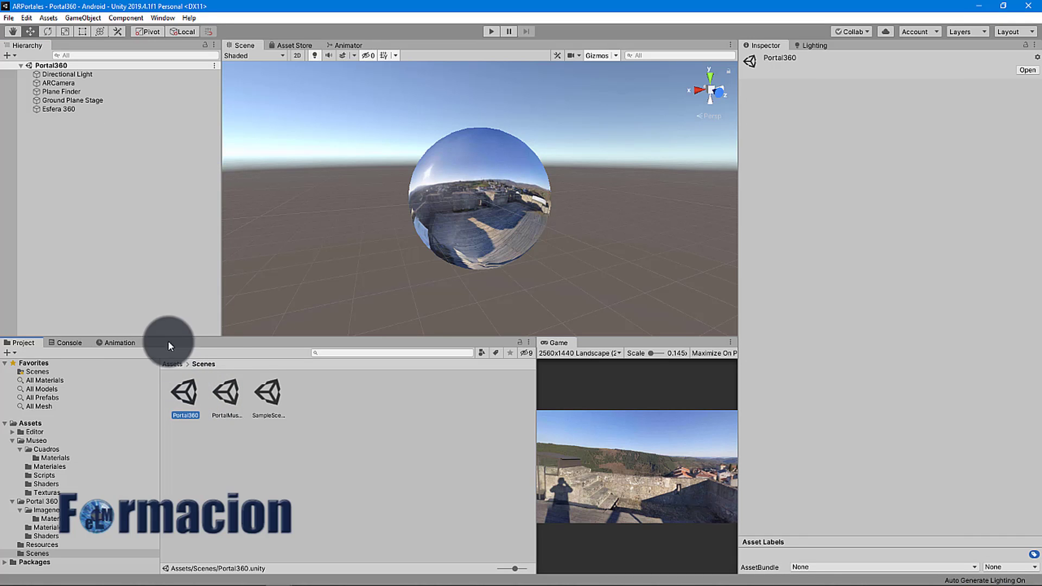
pyautogui.rightClick(81, 166)
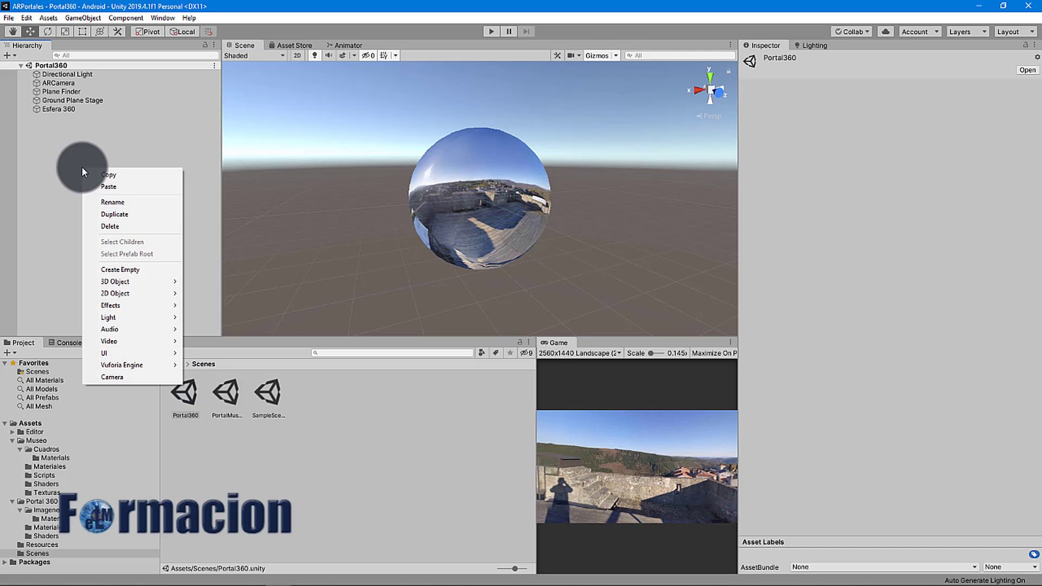
pyautogui.click(102, 188)
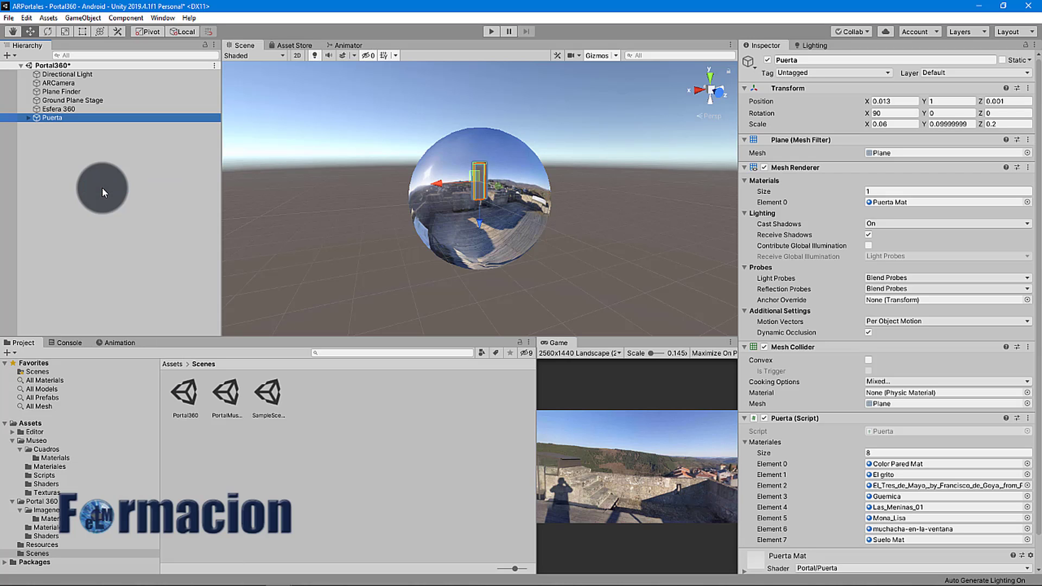
# Set the Puerta script's Materiales list size to 0.
pyautogui.click(869, 453)
pyautogui.click(869, 453)
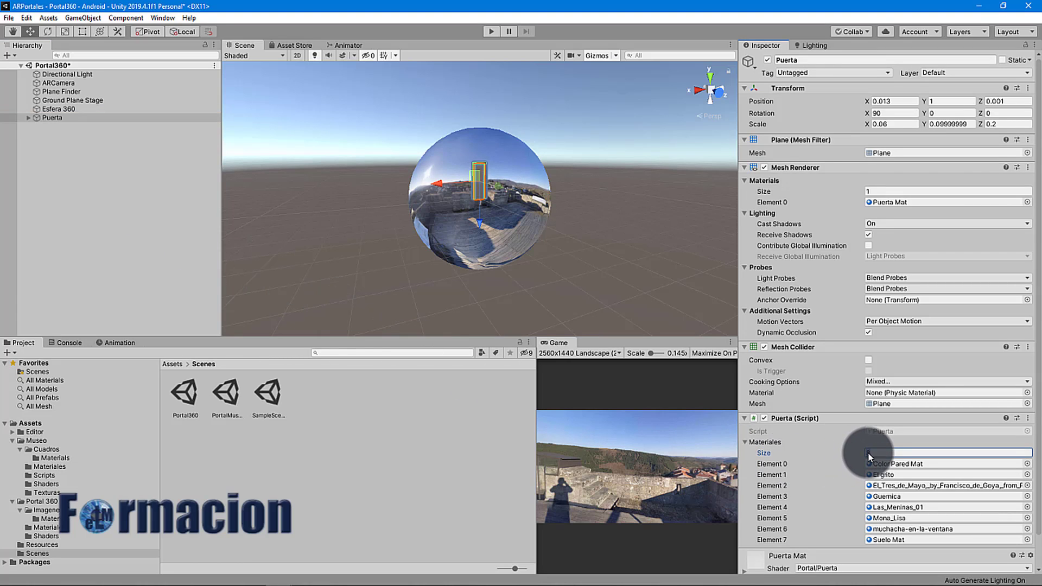
pyautogui.write('0')
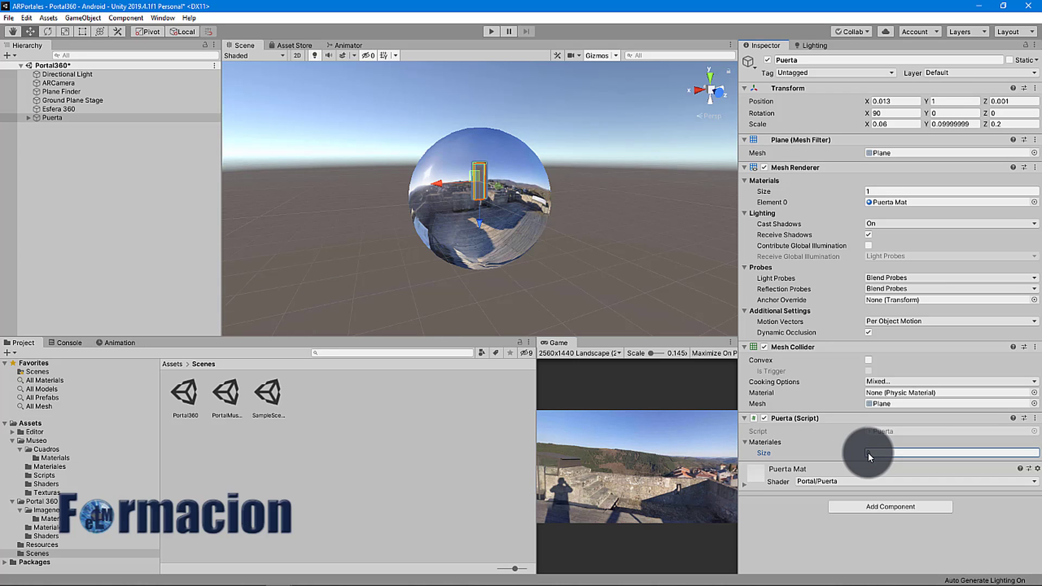
# Add Street View 360 1 to Puerta's Materiales and raise Esfera 360 to Y 1.57.
pyautogui.click(37, 525)
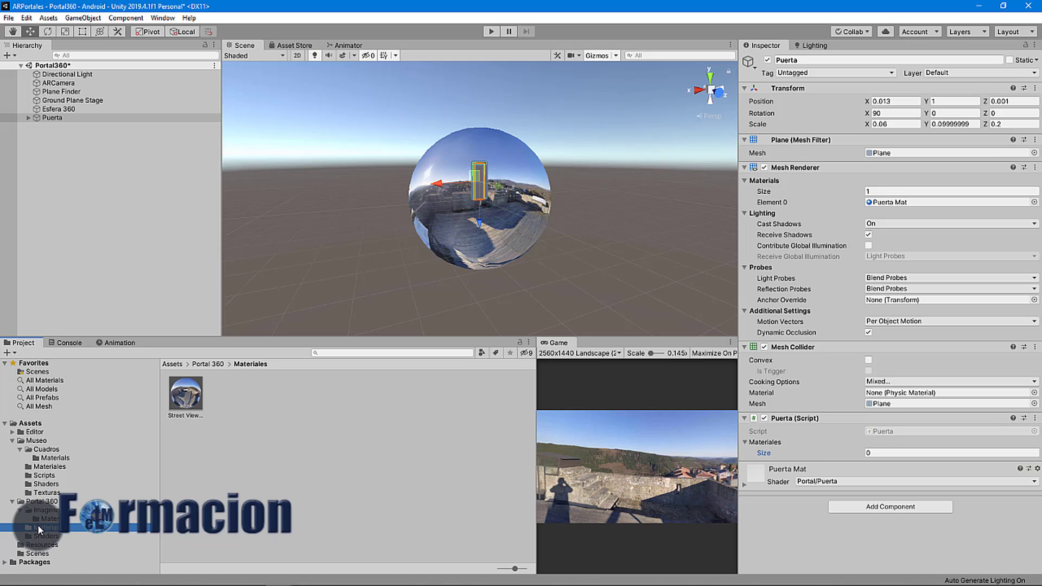
pyautogui.moveTo(194, 401); pyautogui.dragTo(868, 437)
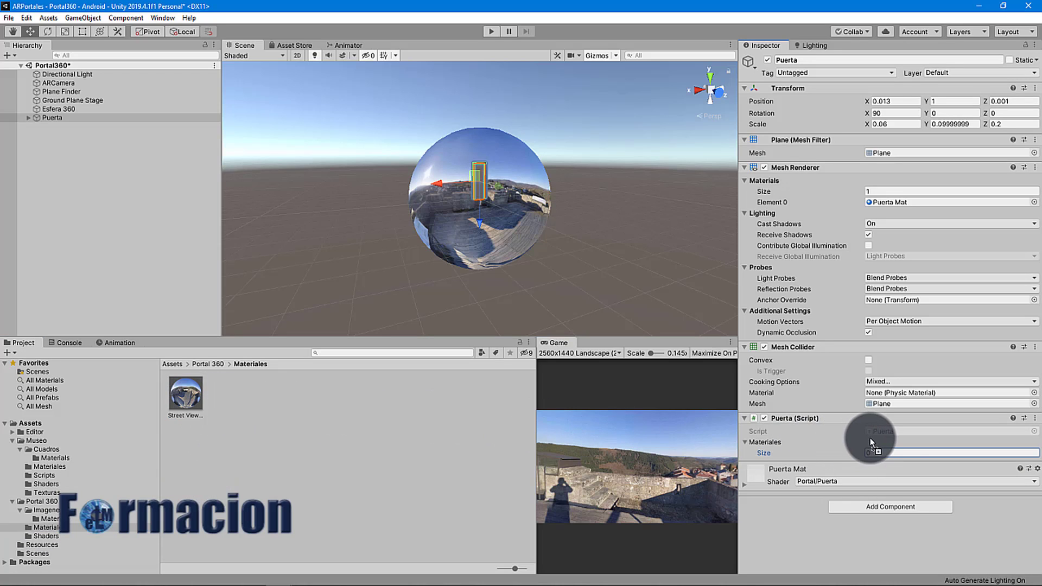
pyautogui.moveTo(870, 441); pyautogui.dragTo(870, 441)
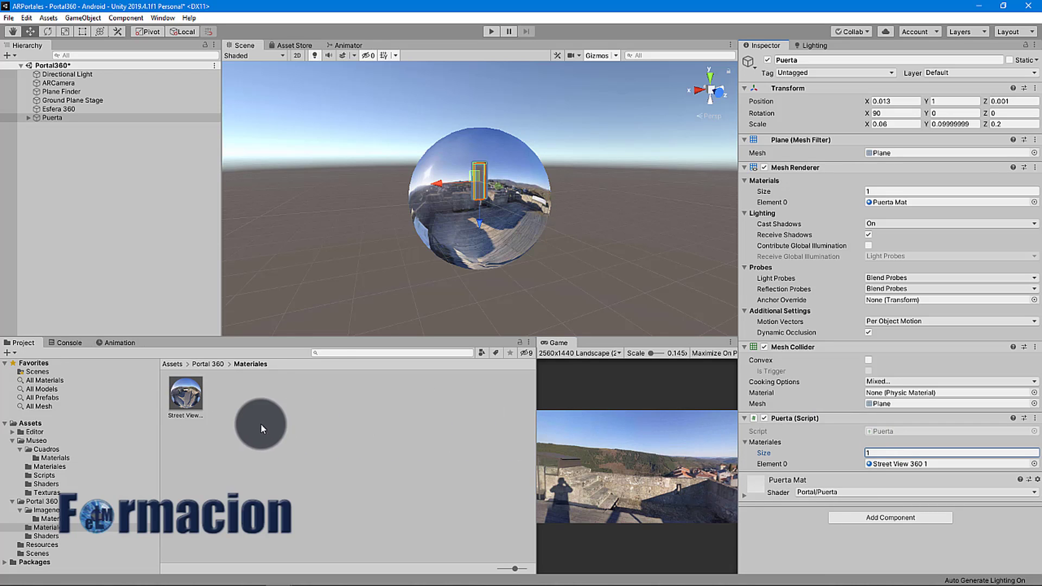
pyautogui.click(187, 396)
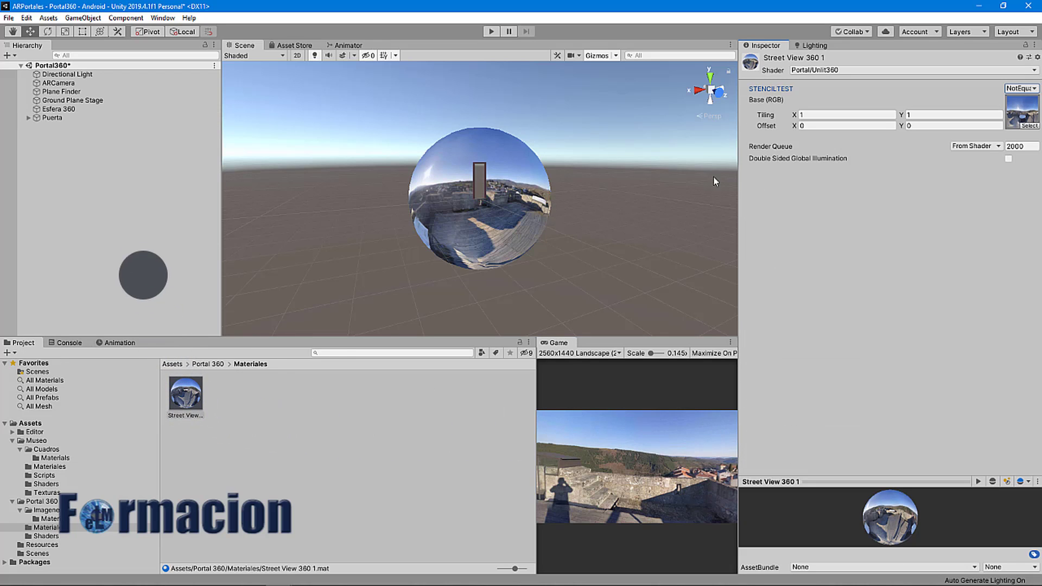
pyautogui.click(83, 109)
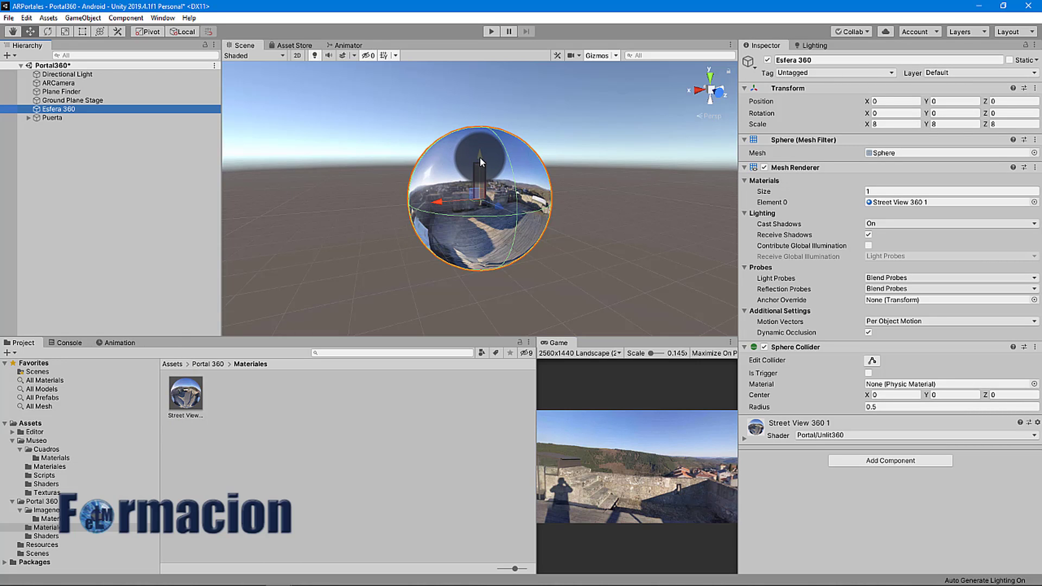
pyautogui.moveTo(481, 161); pyautogui.dragTo(477, 130)
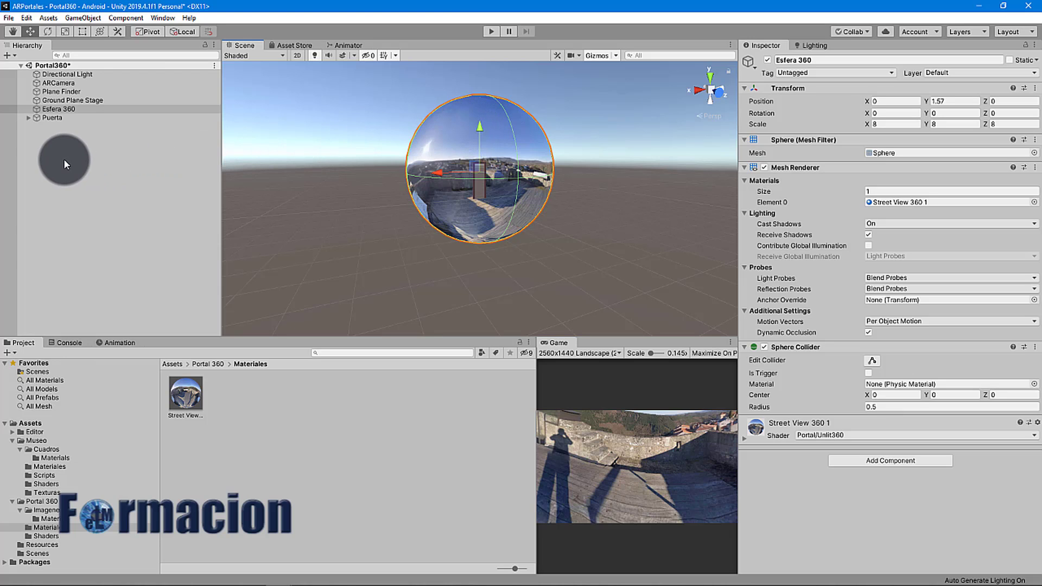
# Create an empty object named Portal 360 and nest Puerta inside it.
pyautogui.rightClick(45, 156)
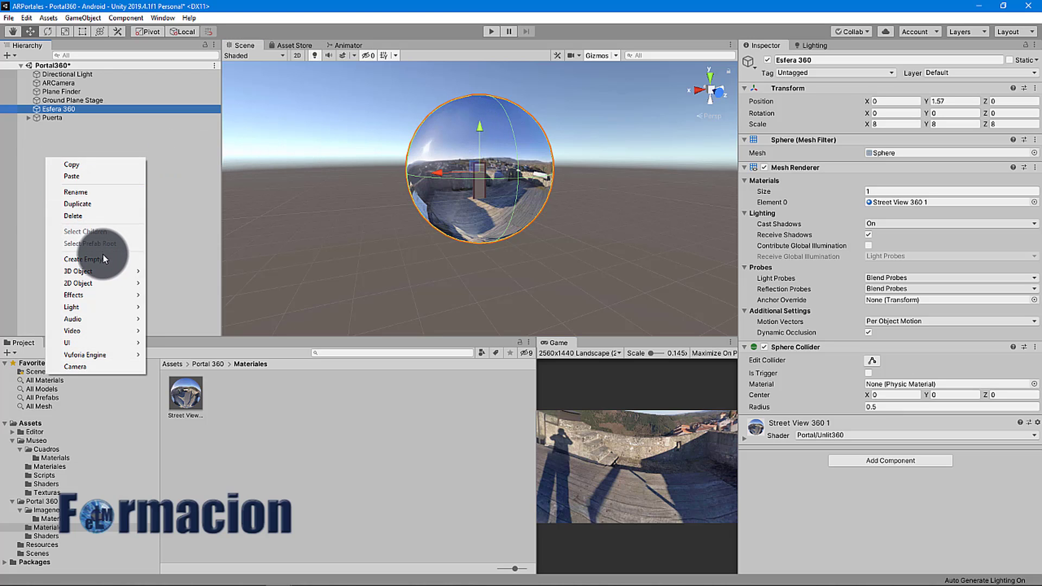
pyautogui.click(83, 260)
pyautogui.click(816, 58)
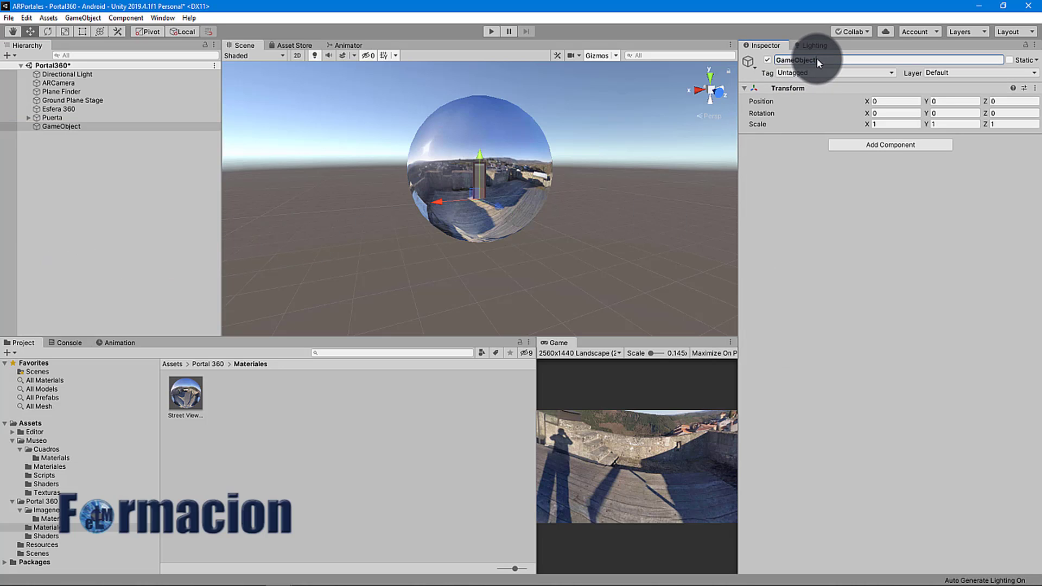
pyautogui.write('Portal 360')
pyautogui.press('Return')
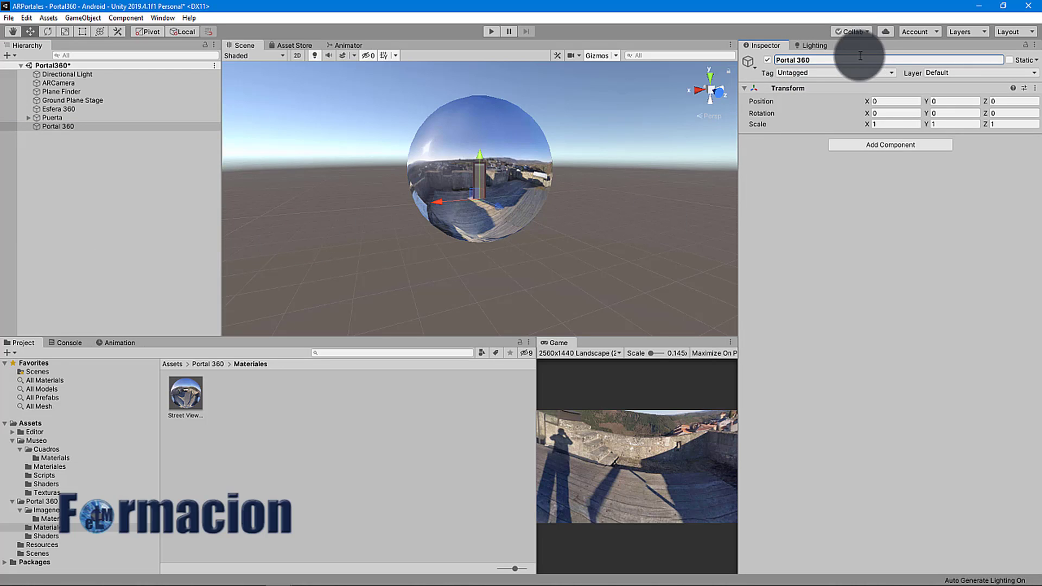
pyautogui.moveTo(69, 118); pyautogui.dragTo(81, 104)
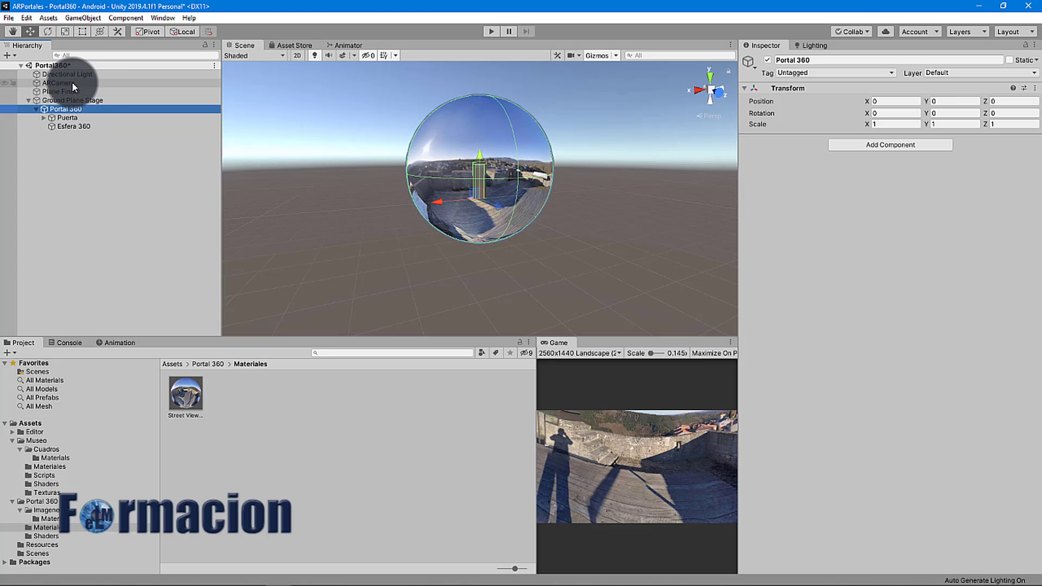
# Give the ARCamera a trigger Capsule Collider with radius 0.01.
pyautogui.click(71, 83)
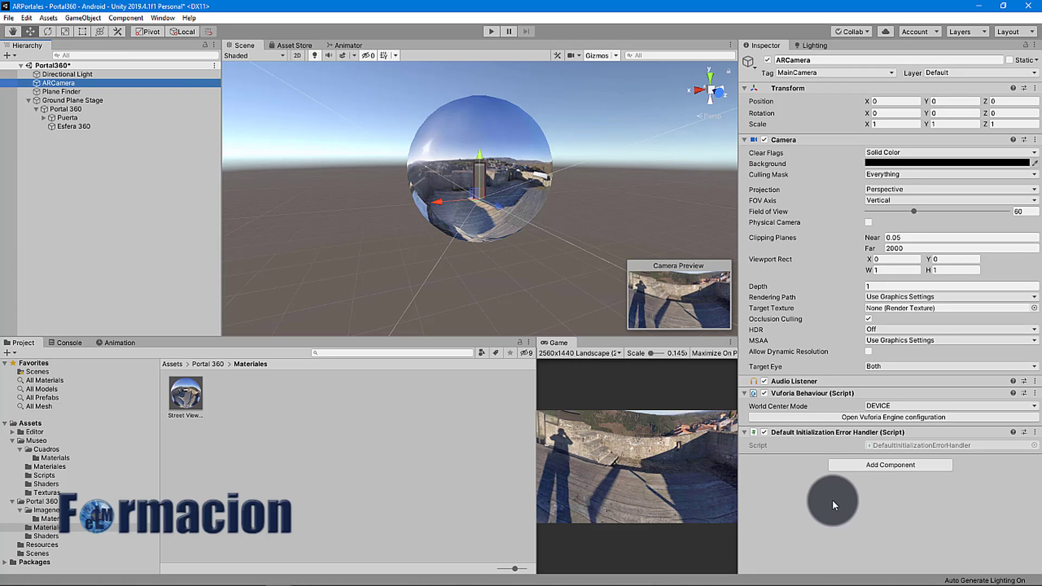
pyautogui.click(868, 466)
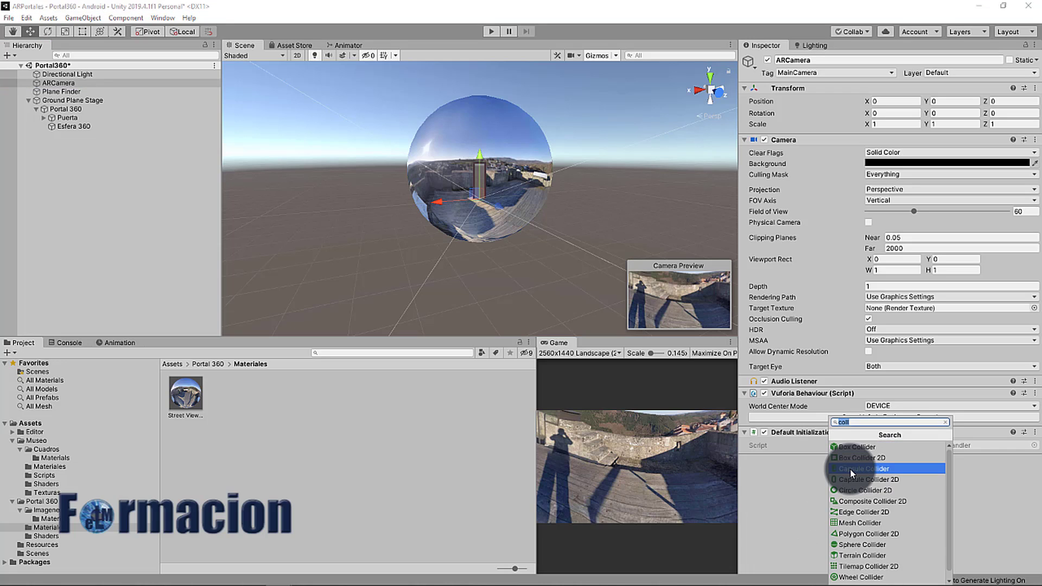
pyautogui.click(851, 470)
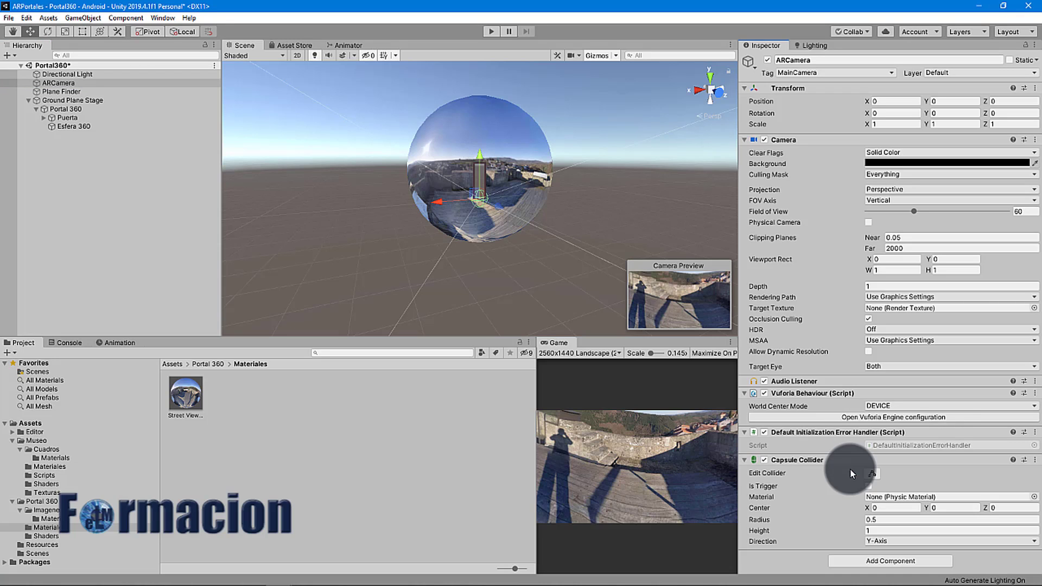
pyautogui.click(869, 485)
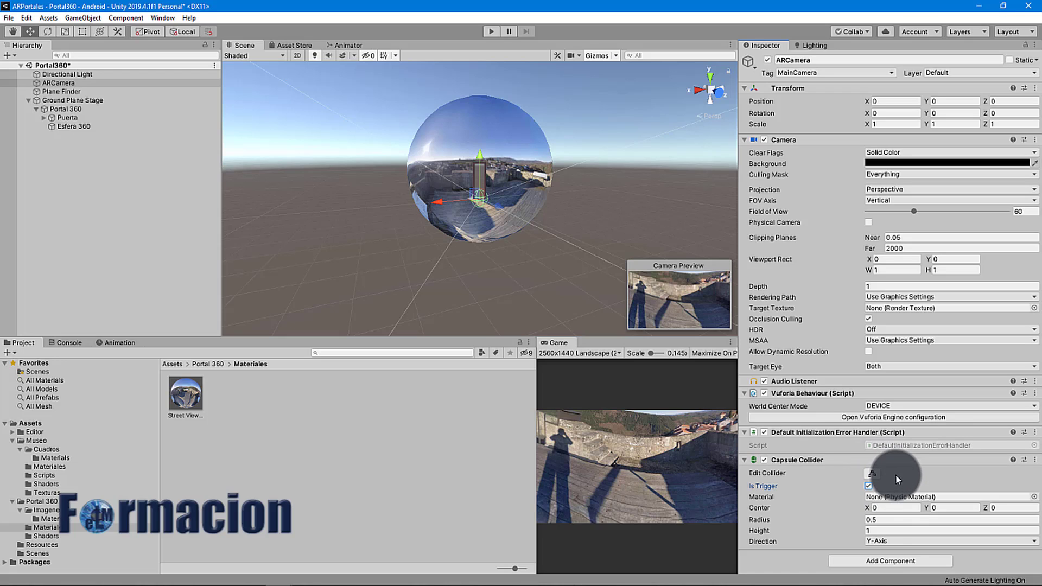
pyautogui.click(884, 519)
pyautogui.write('01')
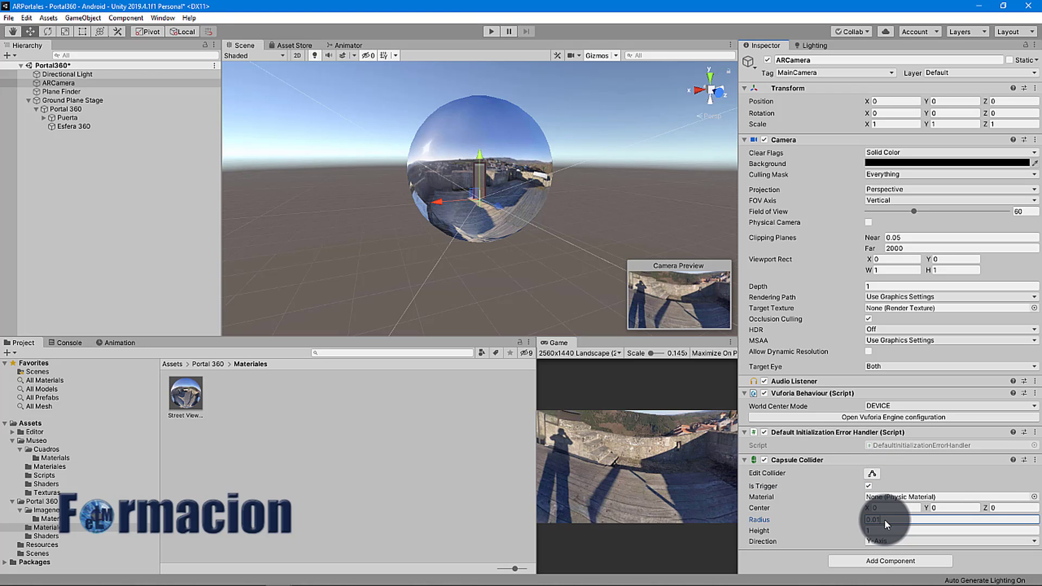
# Add a Rigidbody to the ARCamera with Use Gravity turned off.
pyautogui.click(886, 559)
pyautogui.write('collrigid')
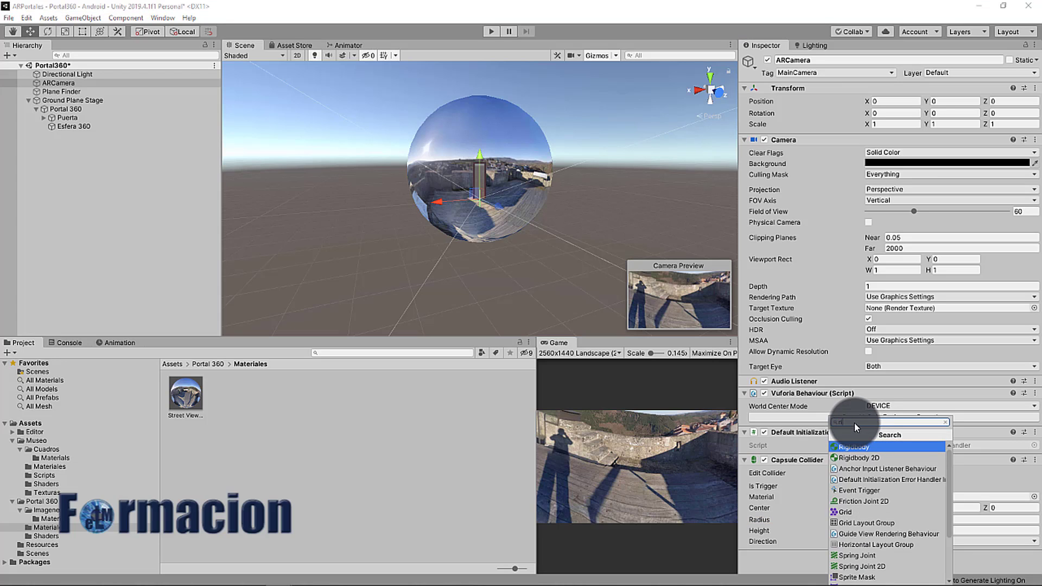
pyautogui.click(855, 444)
pyautogui.scroll(-5, 854, 444)
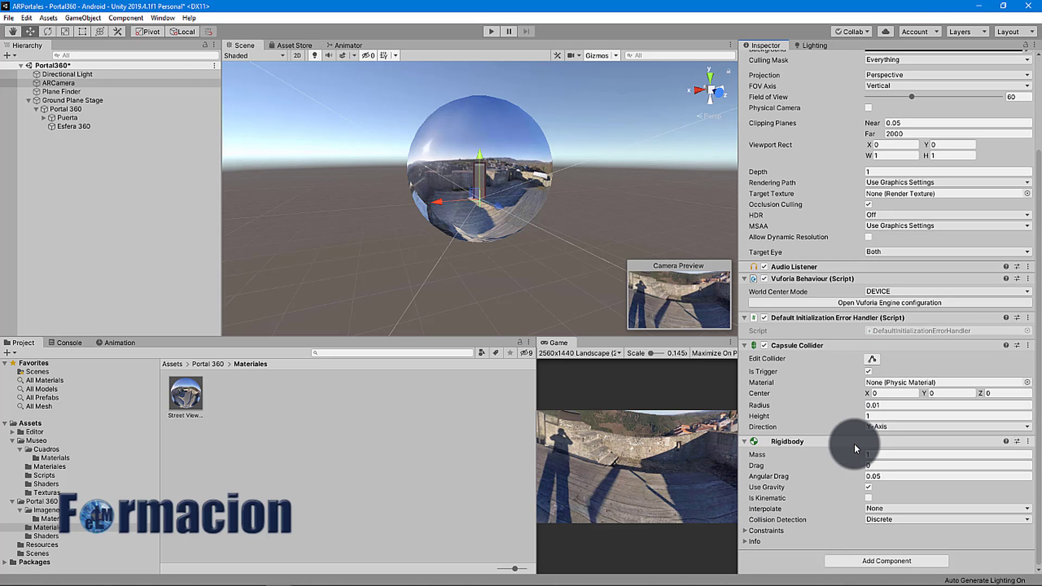
pyautogui.click(868, 486)
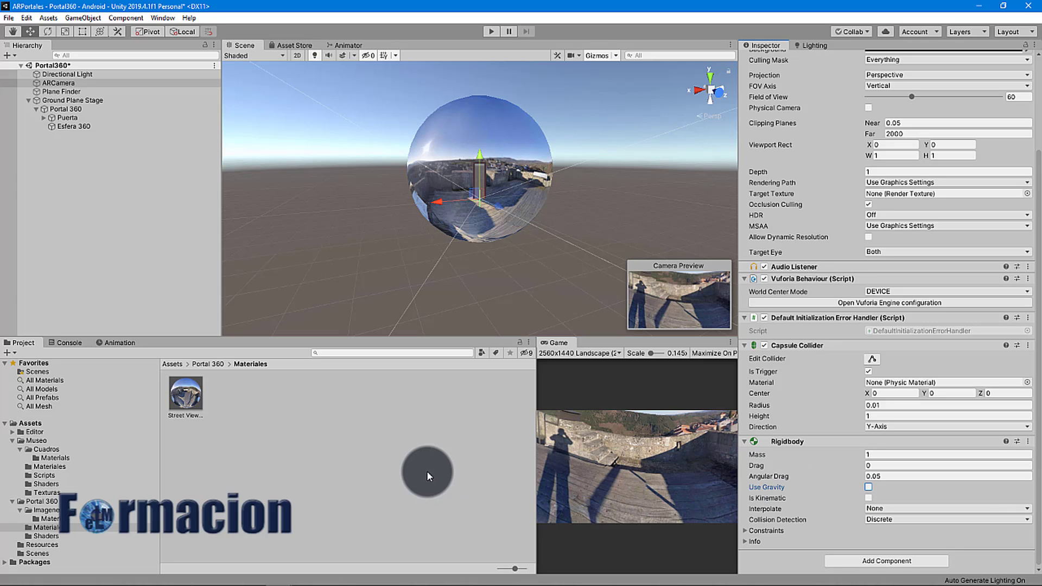
# Set the Street View 360 1 material's STENCILTEST to Equal.
pyautogui.click(189, 398)
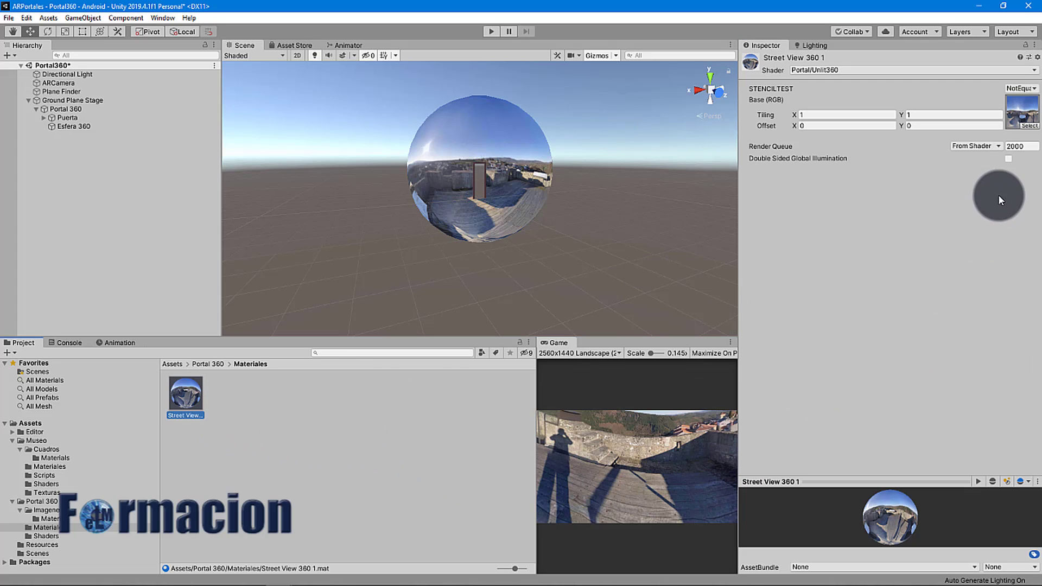
pyautogui.click(1030, 90)
pyautogui.click(996, 99)
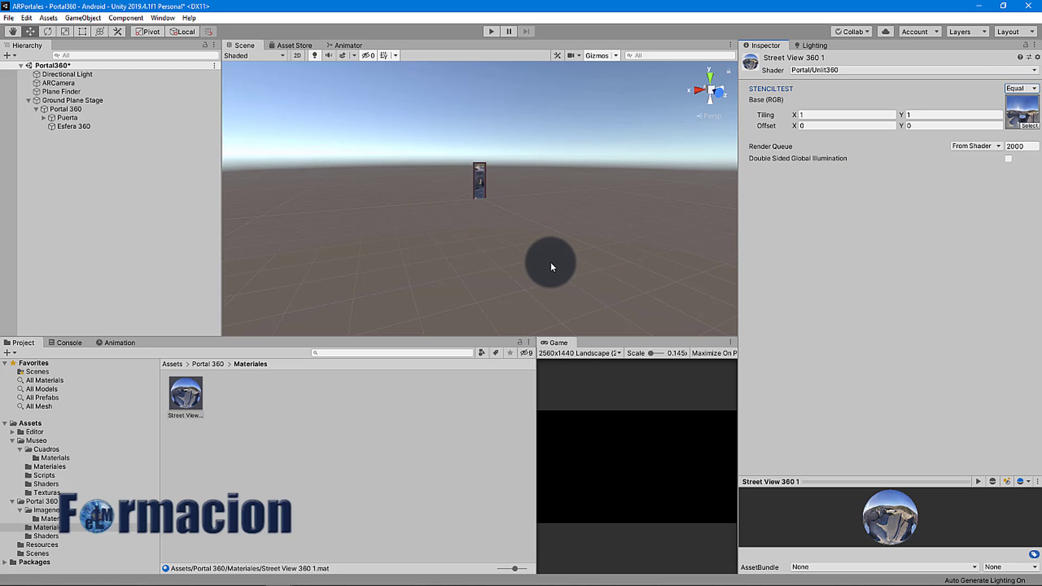
# Save the scene and replace SampleScene with Scenes/Portal360 in the Build Settings list.
pyautogui.click(7, 18)
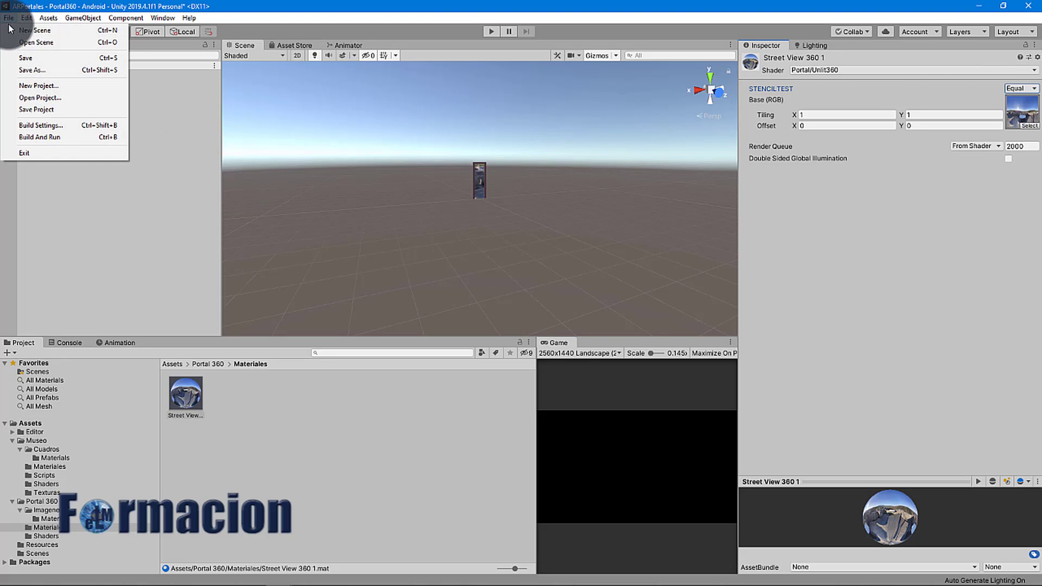
pyautogui.click(28, 56)
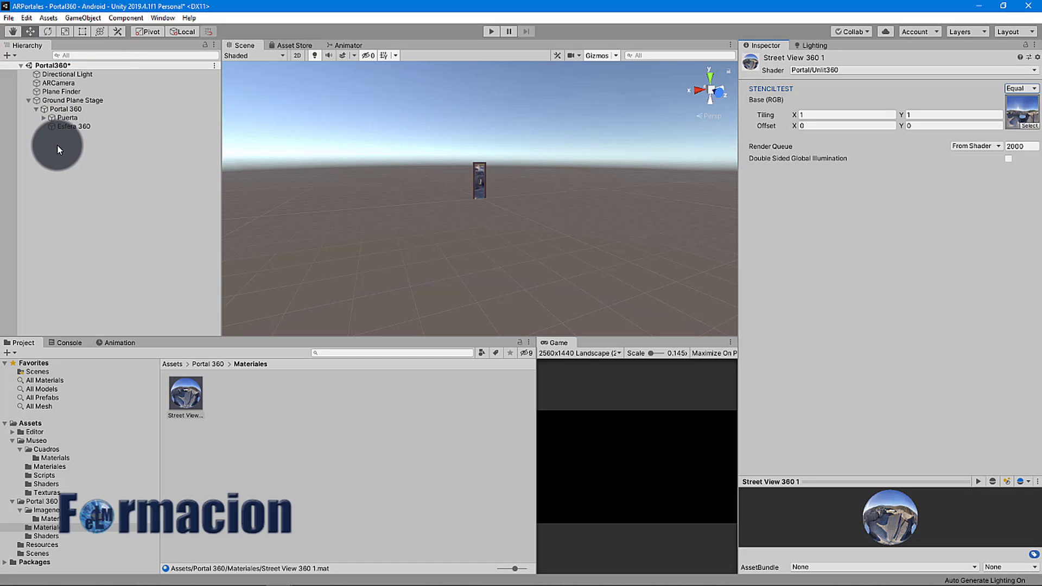
pyautogui.click(9, 17)
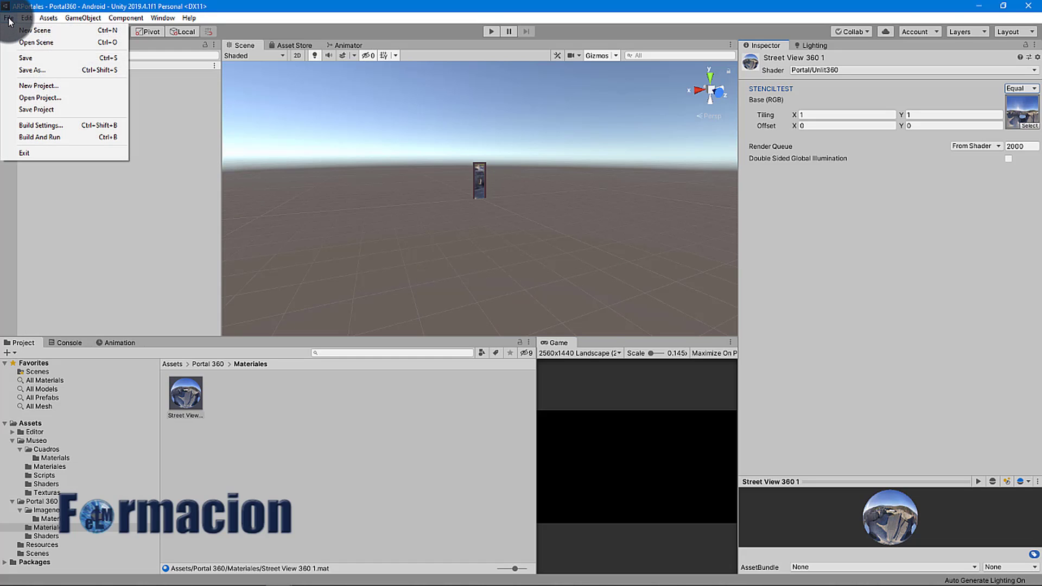
pyautogui.click(43, 125)
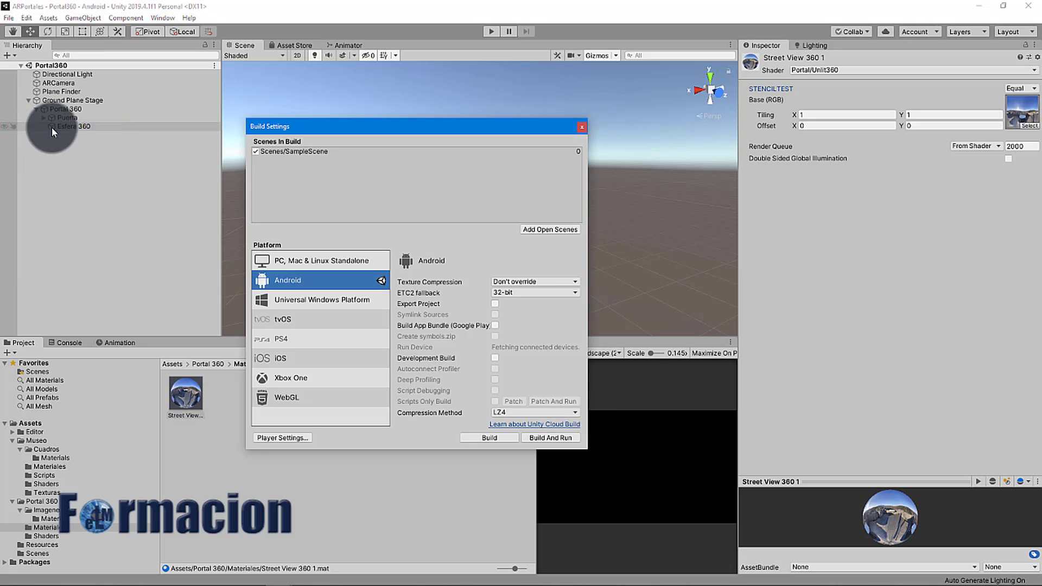
pyautogui.click(316, 153)
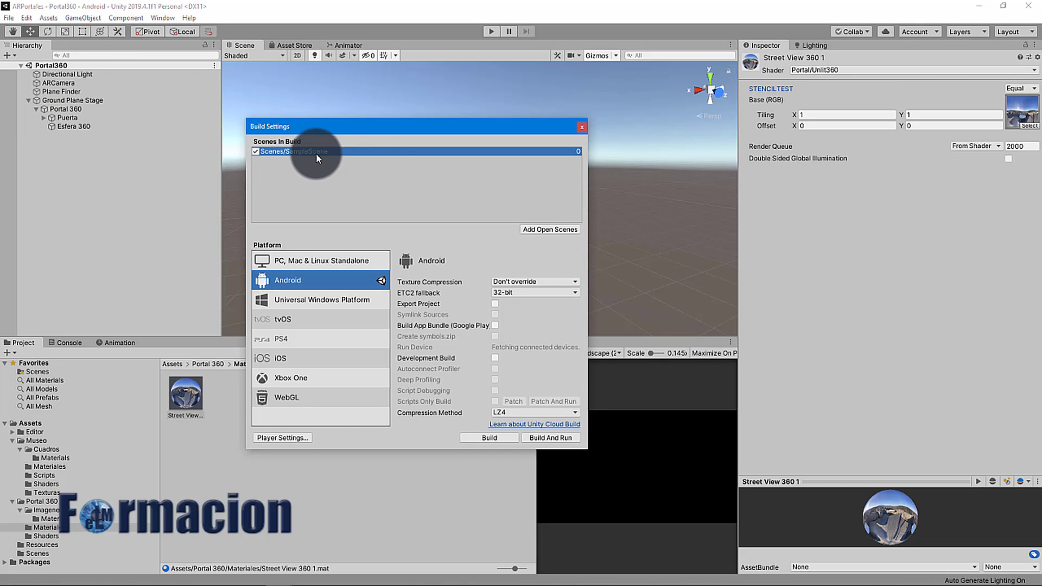
pyautogui.click(379, 159)
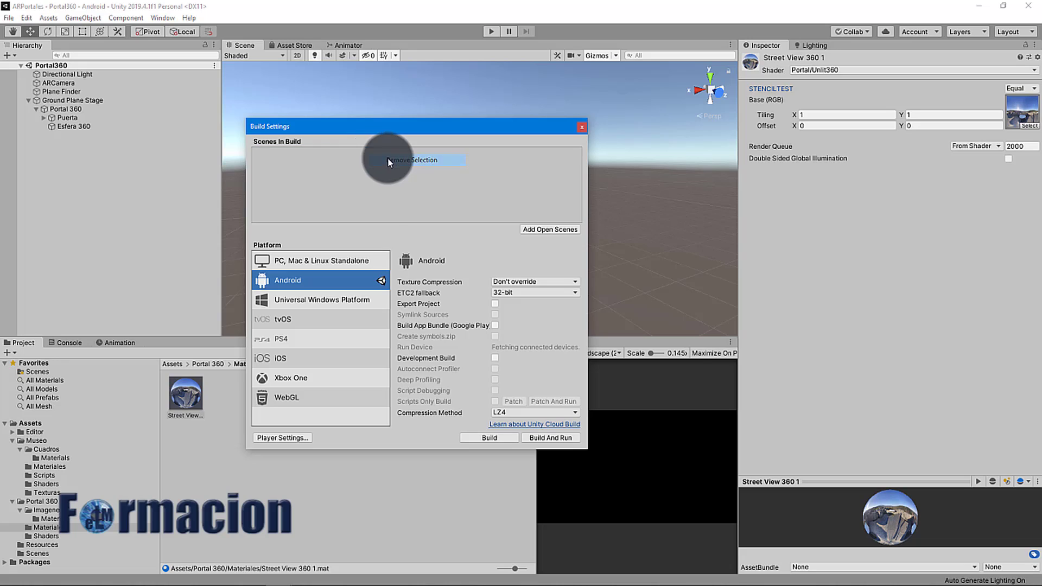
pyautogui.click(539, 230)
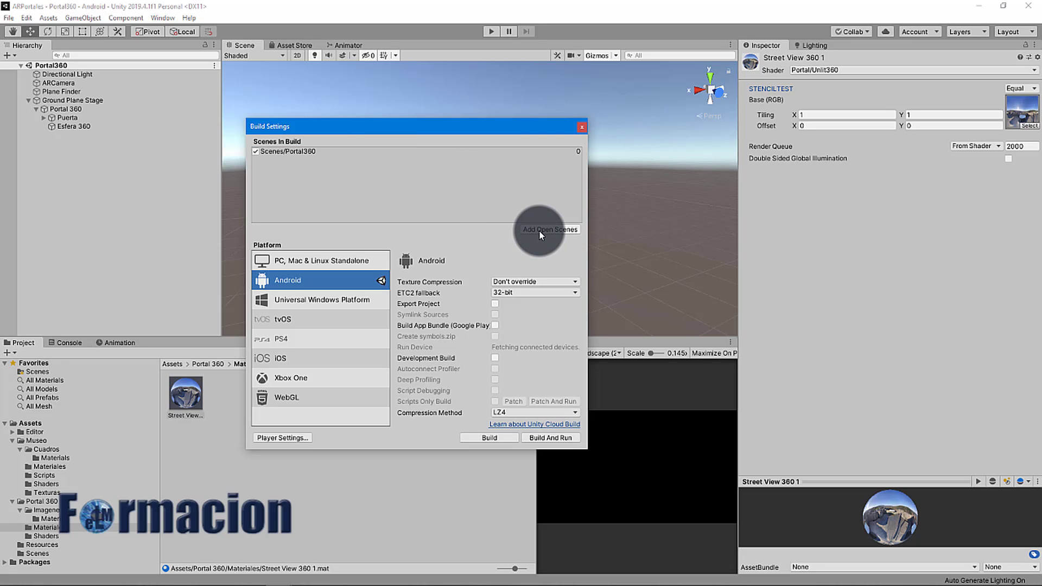
# Build the Android app to Archivo.apk, overwriting the existing file.
pyautogui.click(490, 437)
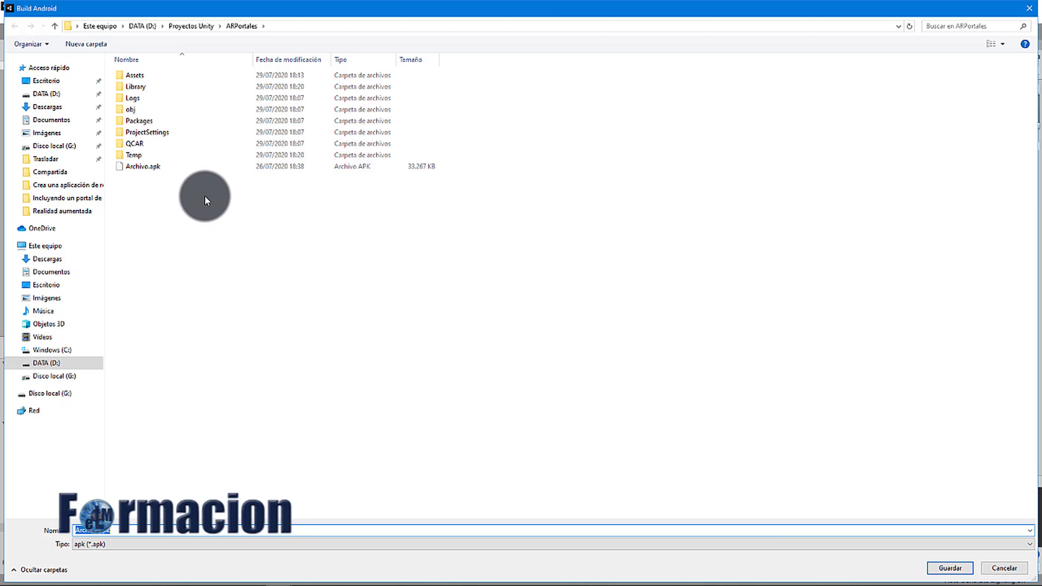
pyautogui.doubleClick(151, 167)
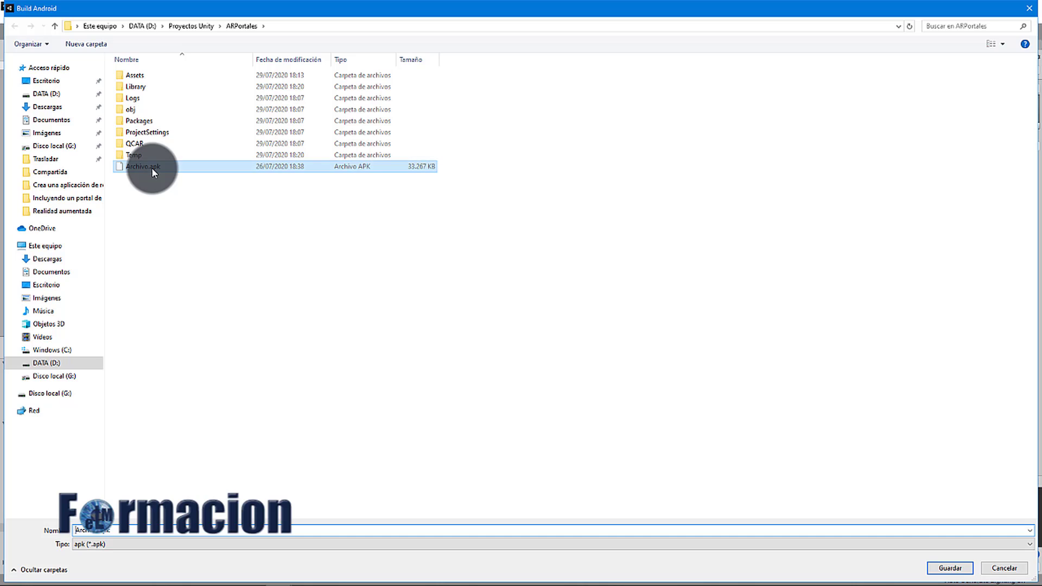
pyautogui.click(545, 299)
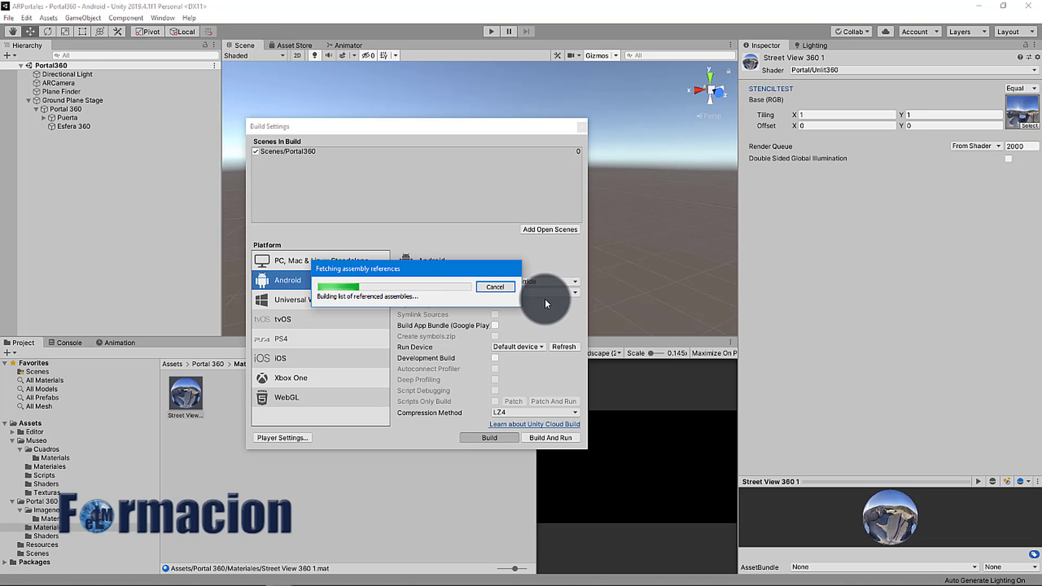